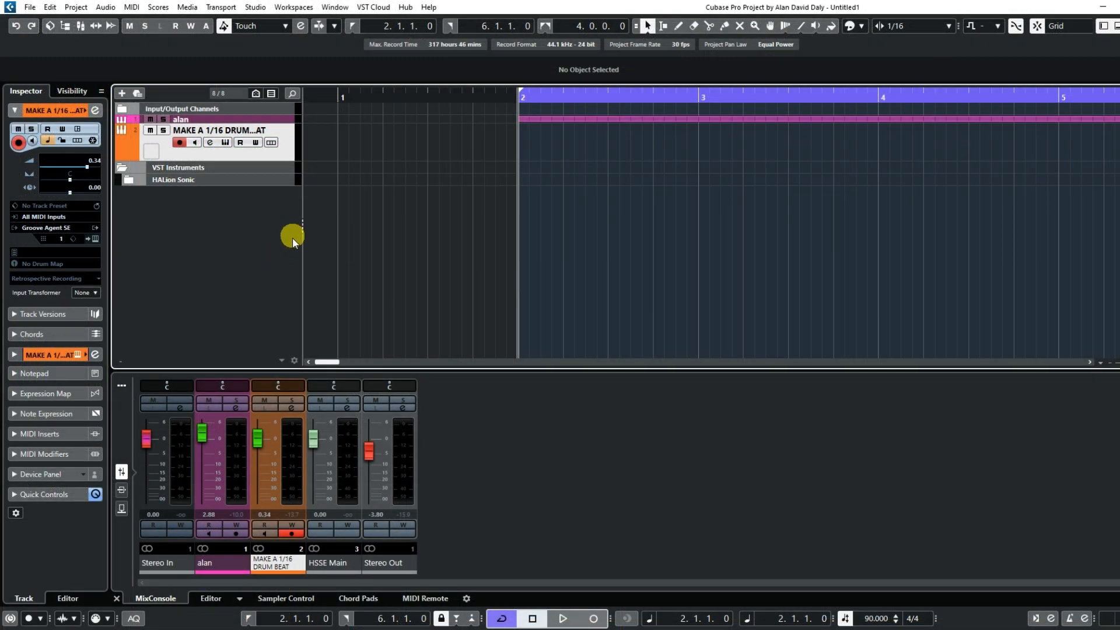
# Step: Open the drum track's Groove Agent SE instrument and browse the Electronica/Dance kits, keeping the Add Ein Tron kit
pyautogui.click(225, 143)
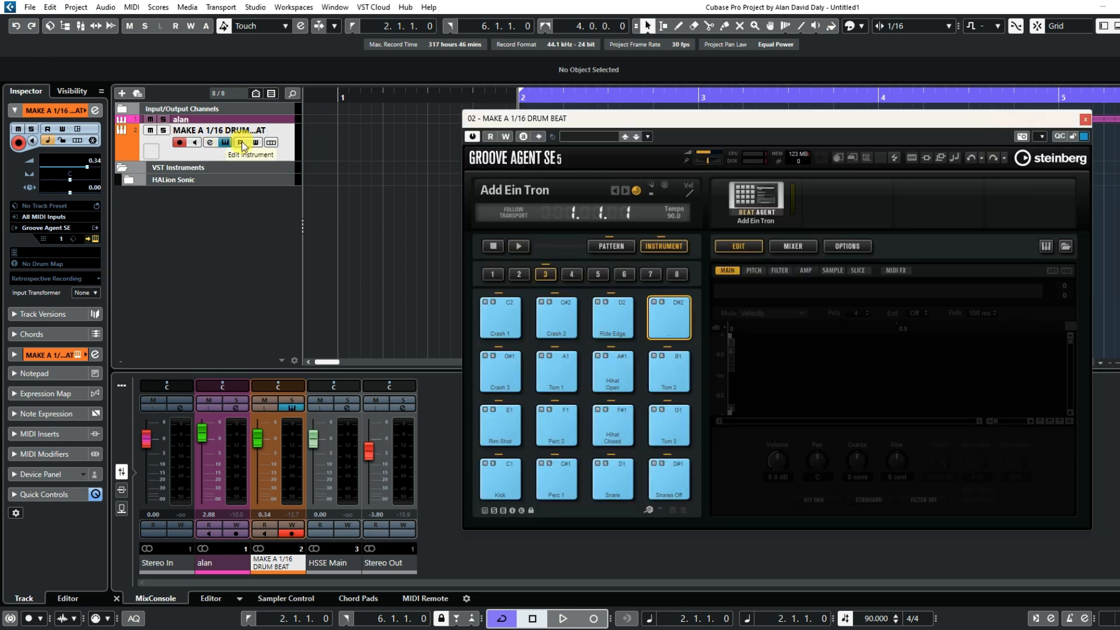
pyautogui.click(601, 190)
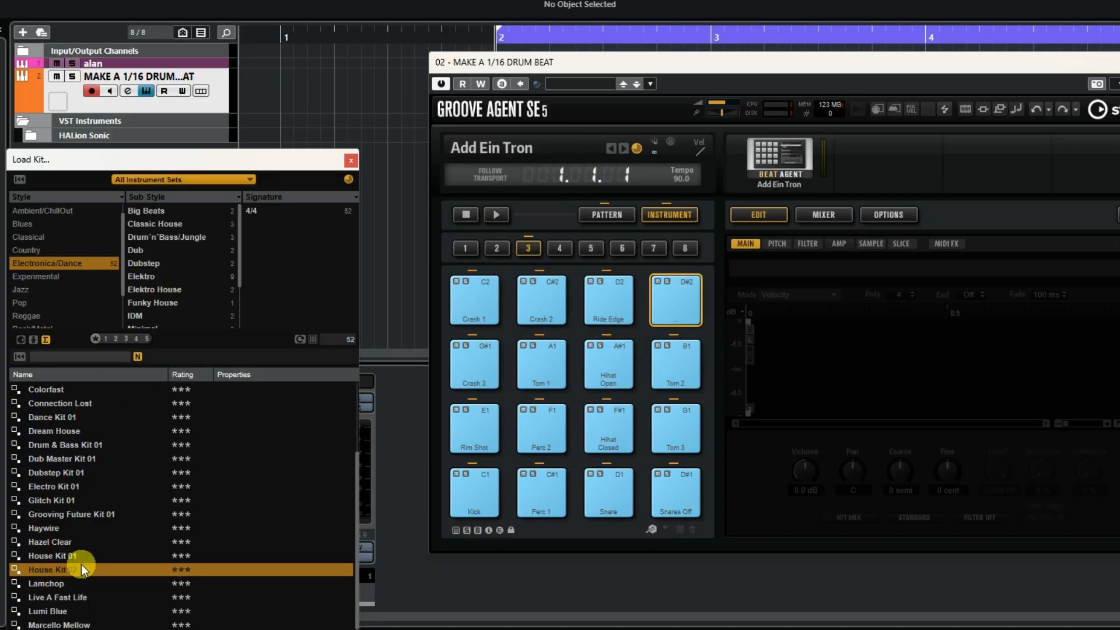
pyautogui.click(351, 160)
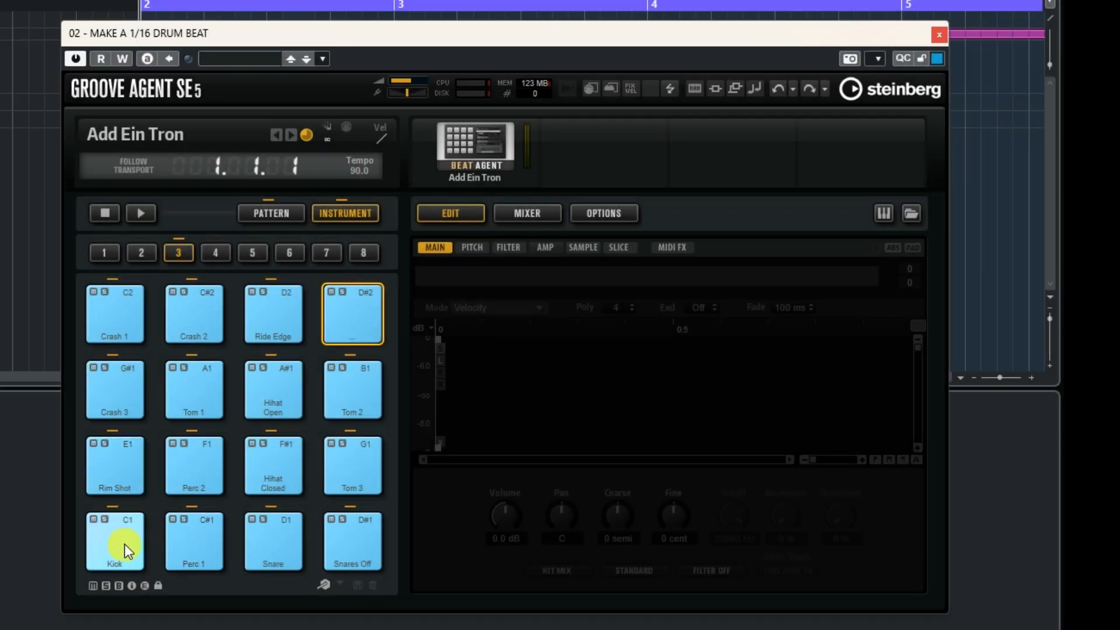
# Step: Audition several drum pads of the Add Ein Tron kit, including Kick and Perc 2, and close the instrument window
pyautogui.click(124, 543)
pyautogui.click(190, 471)
pyautogui.click(257, 406)
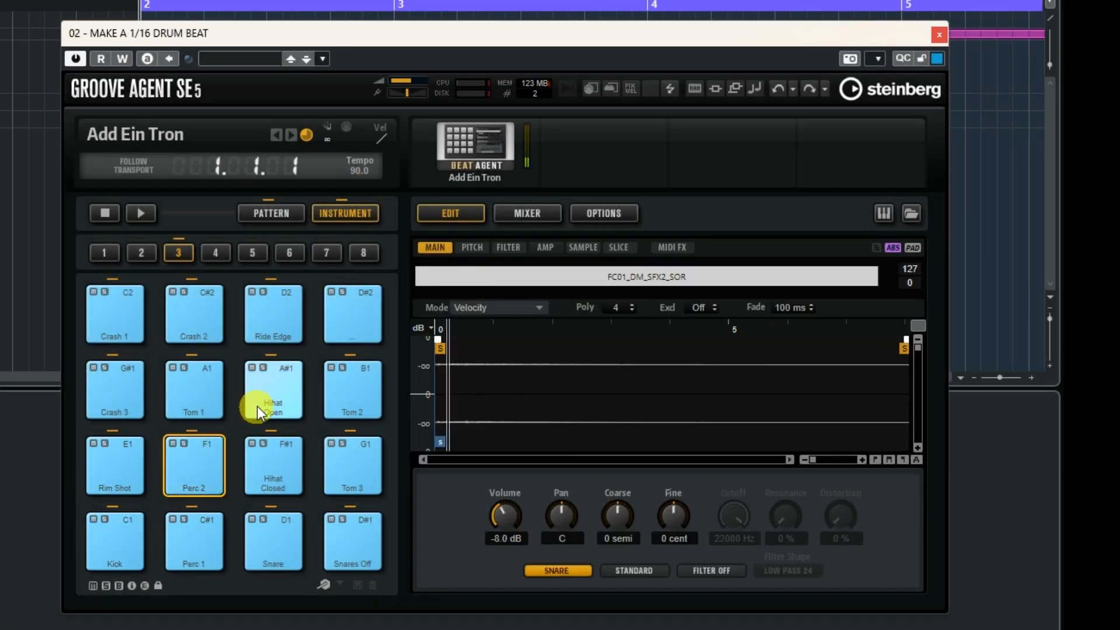
pyautogui.click(217, 396)
pyautogui.click(131, 388)
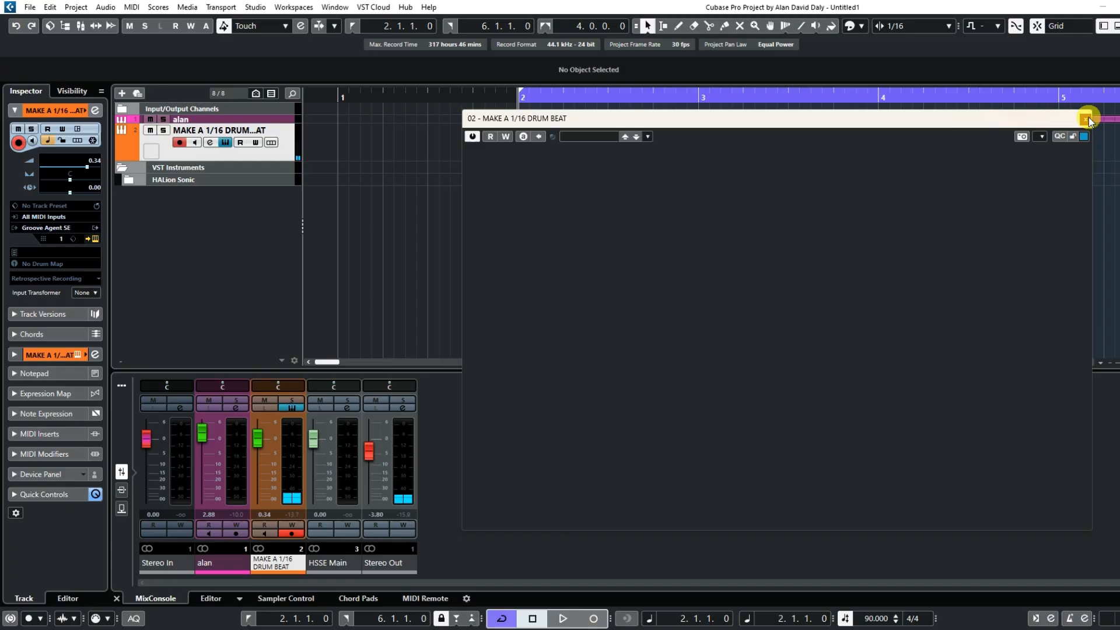
pyautogui.click(939, 34)
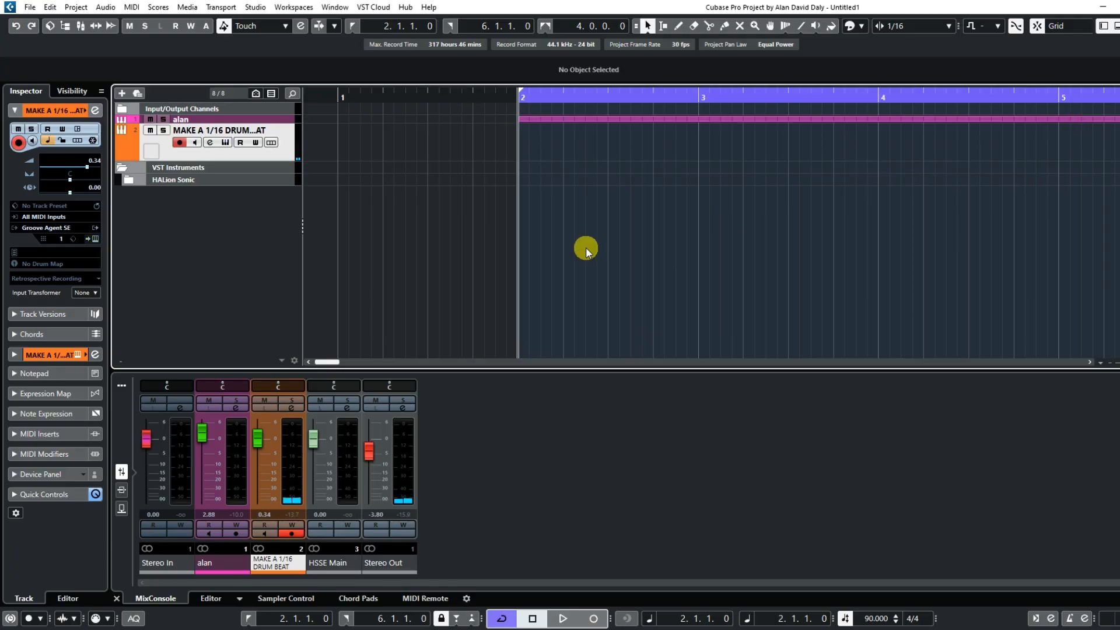
# Step: Draw an empty two-bar MIDI part on the MAKE A 1/16 DRUM BEAT track from bar 2 to bar 4
pyautogui.rightClick(456, 160)
pyautogui.click(484, 162)
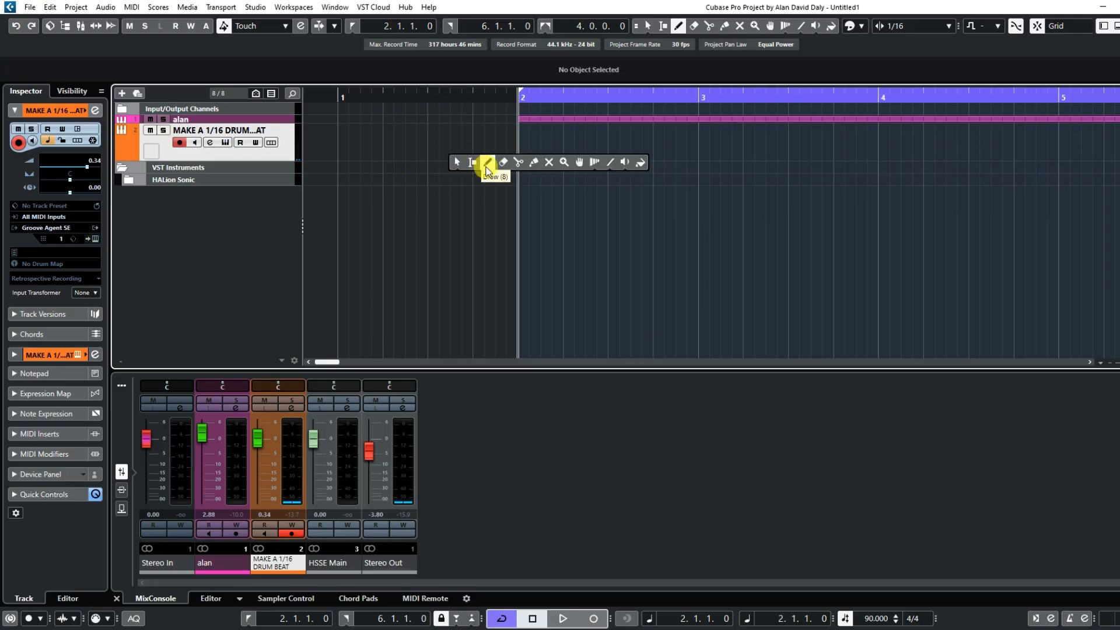
pyautogui.click(520, 147)
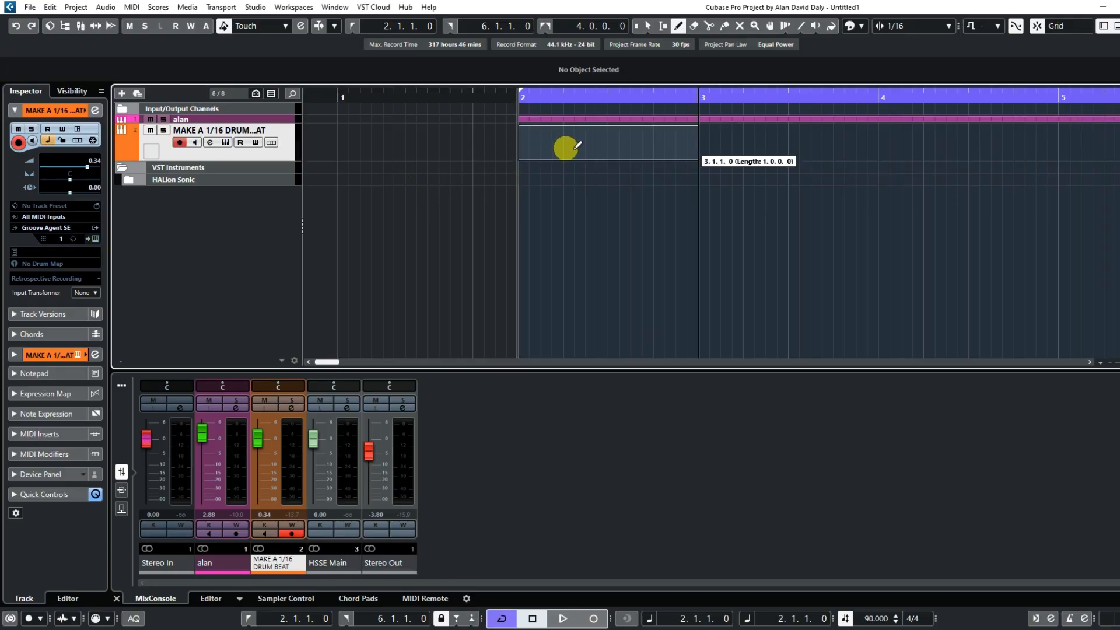
pyautogui.moveTo(734, 150); pyautogui.dragTo(855, 156)
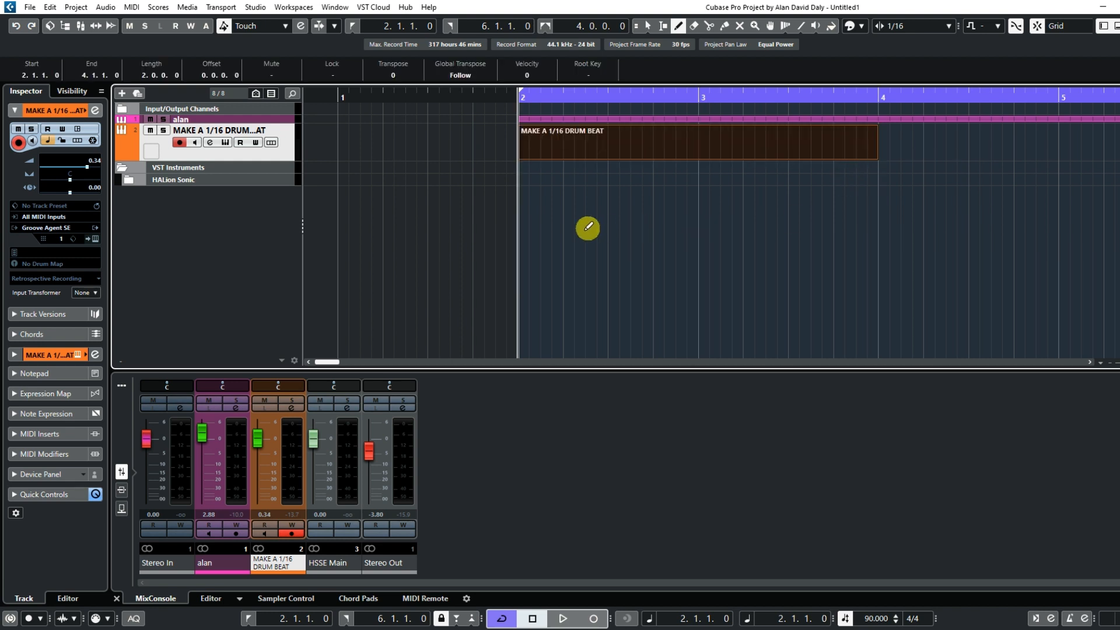
# Step: Open the new part in the Drum Editor and enlarge the editor area to show more drum lanes
pyautogui.press('1')
pyautogui.doubleClick(530, 149)
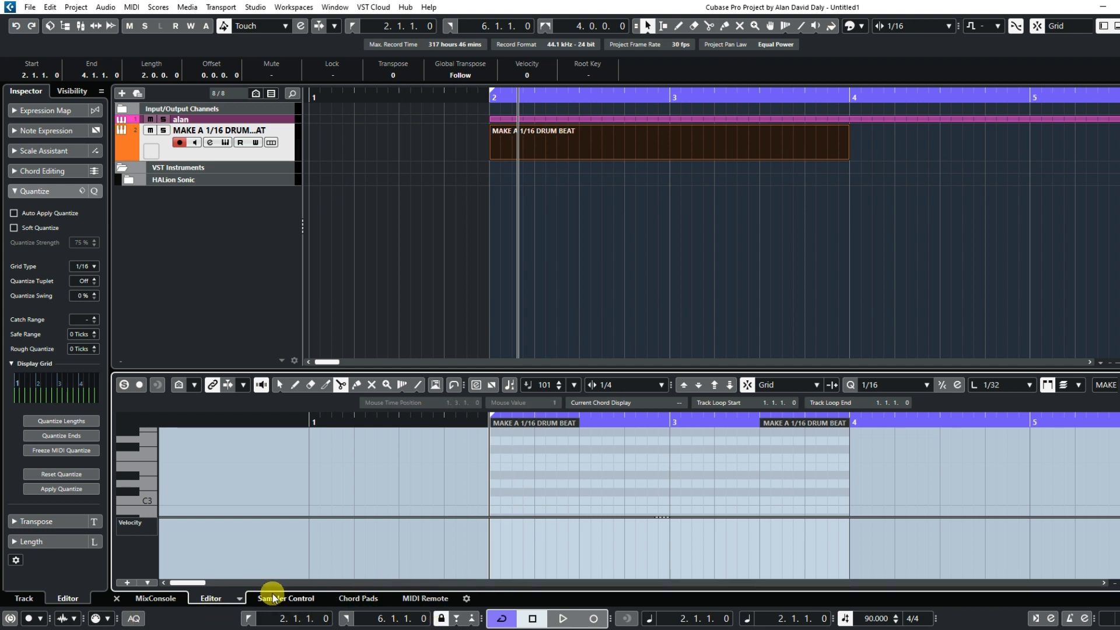
pyautogui.click(240, 601)
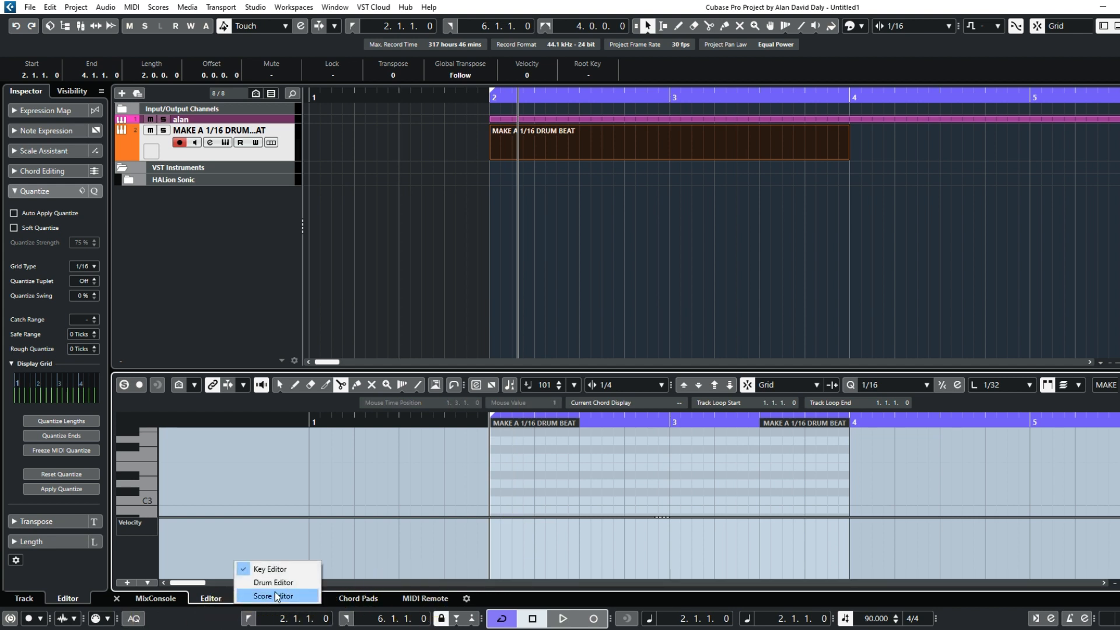
pyautogui.click(279, 582)
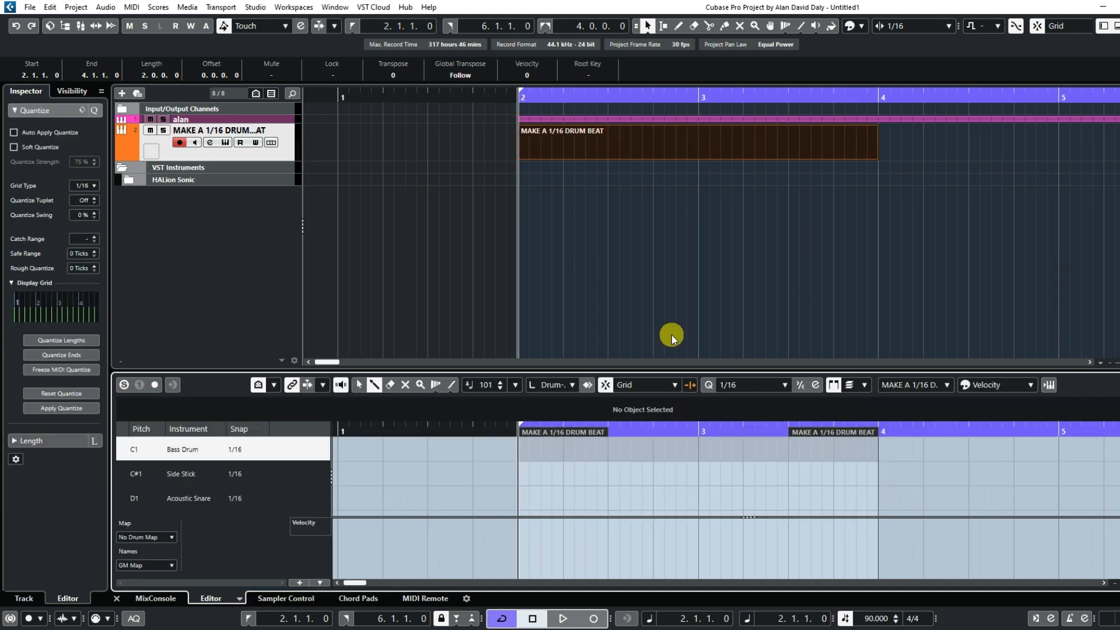
pyautogui.moveTo(642, 371); pyautogui.dragTo(625, 224)
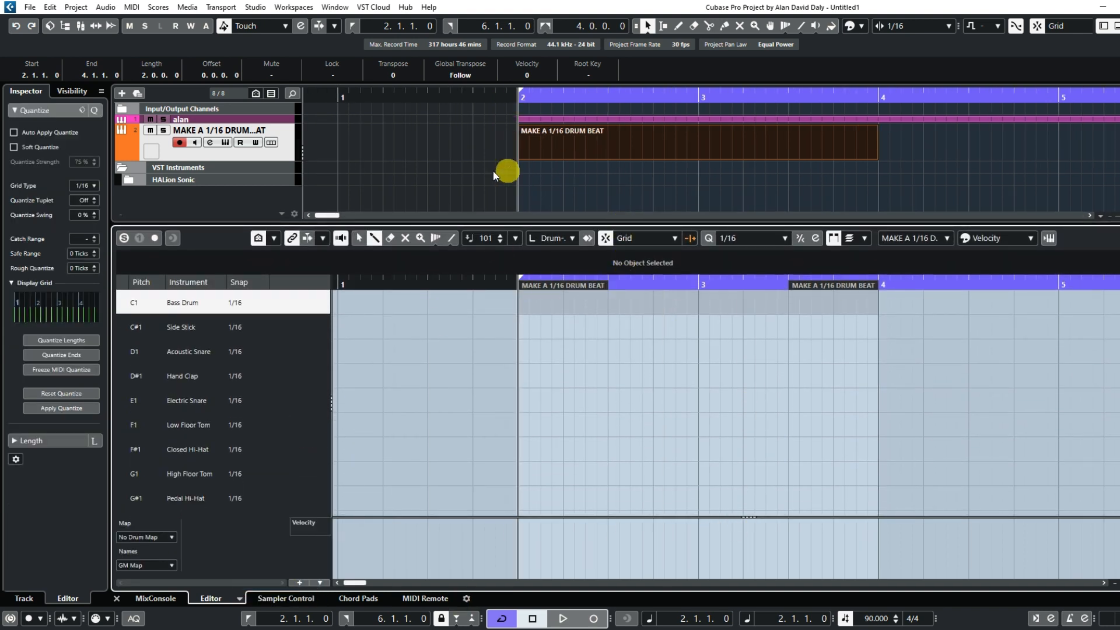
pyautogui.click(584, 191)
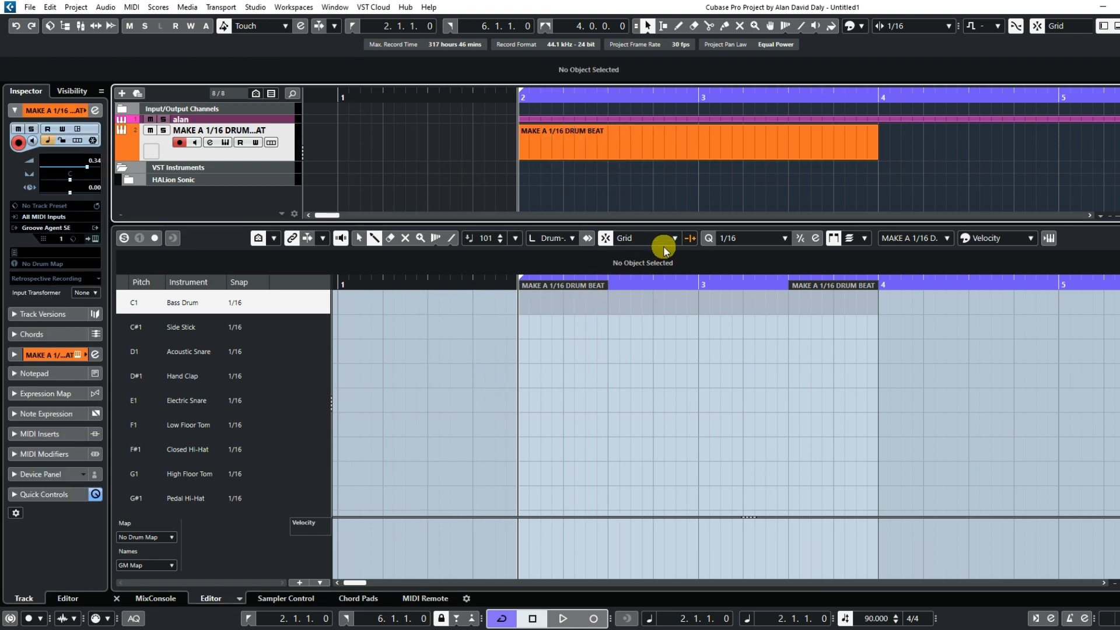
# Step: Enter Bass Drum hits on beats 1 and 3 and Side Stick hits on beats 2 and 4 of both bars
pyautogui.click(374, 239)
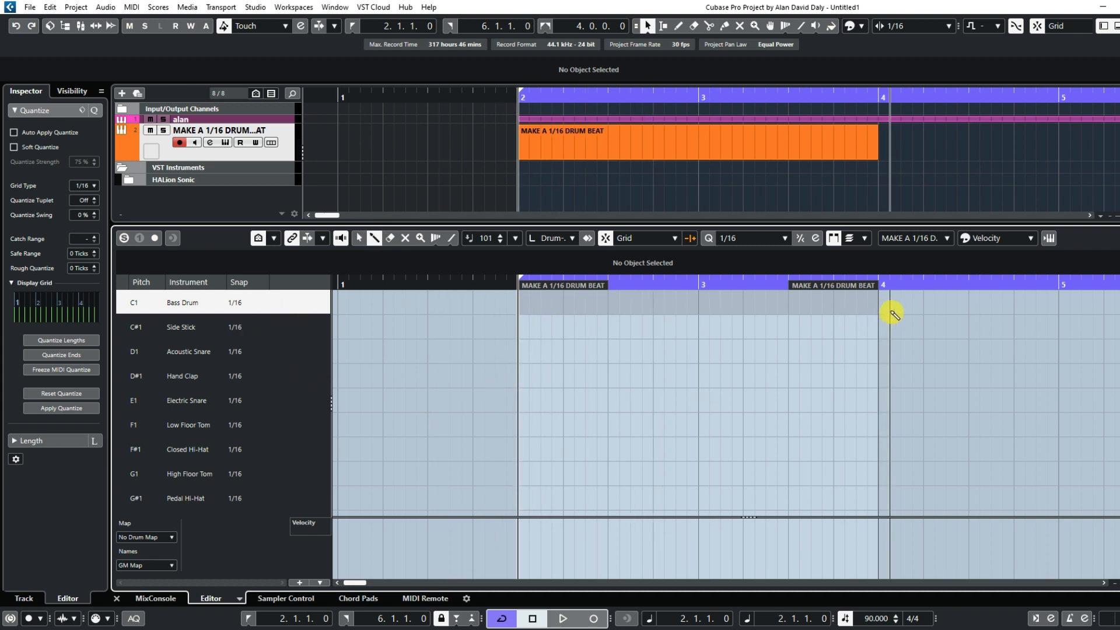
pyautogui.click(518, 303)
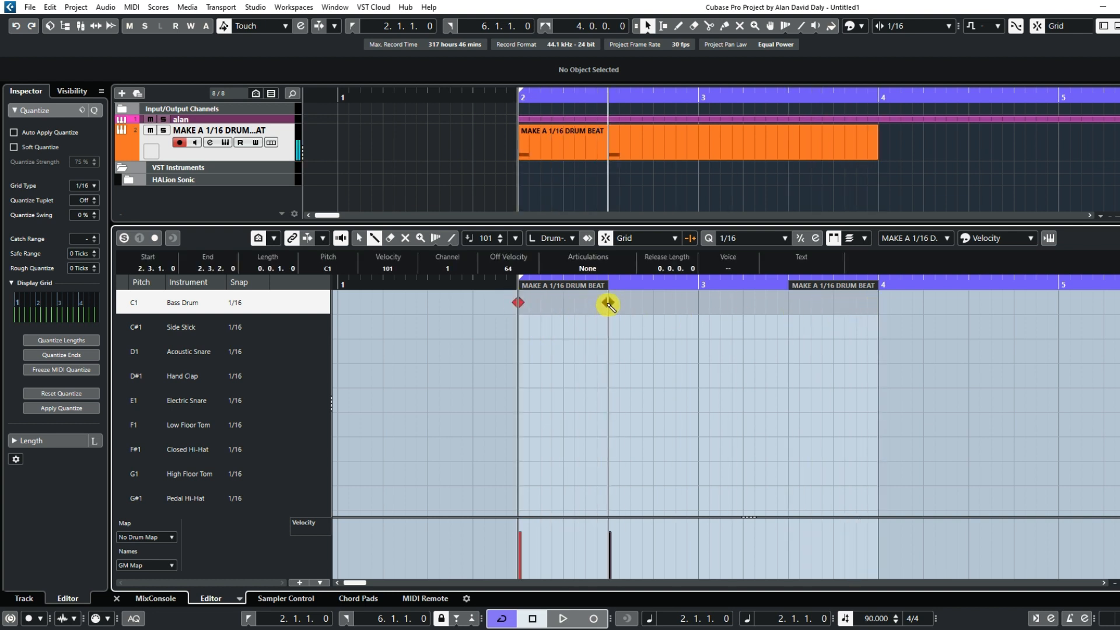
pyautogui.click(698, 303)
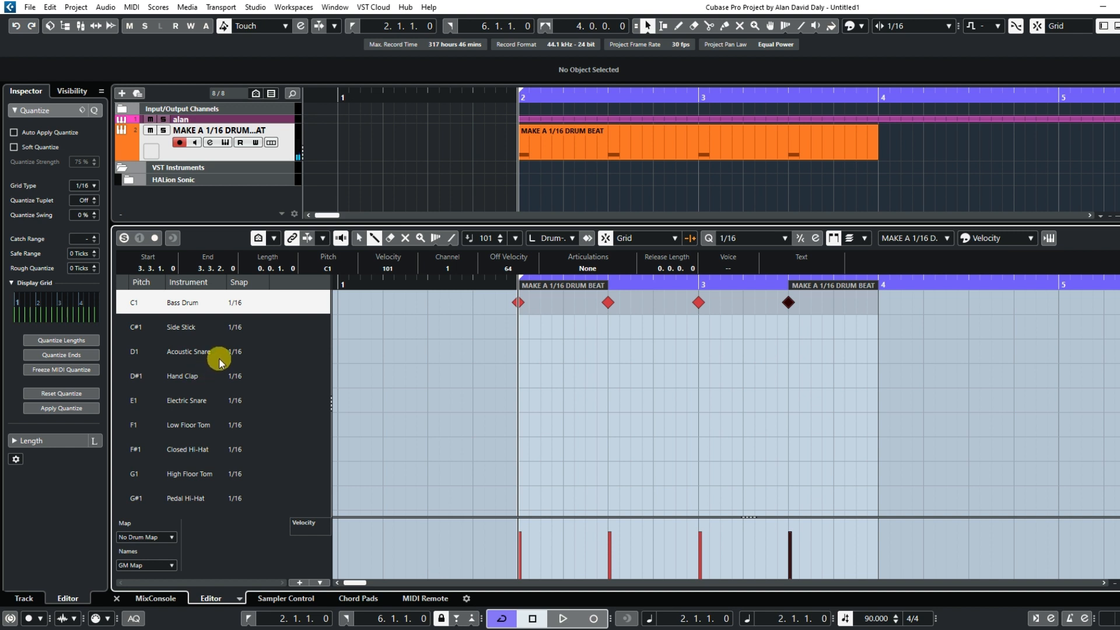
pyautogui.click(563, 327)
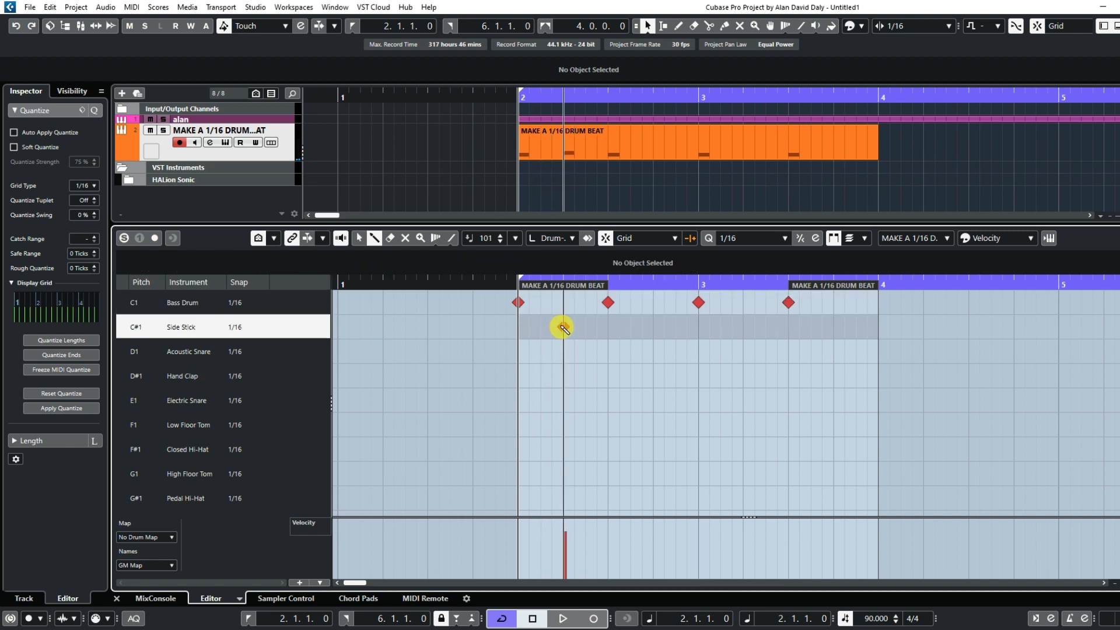
pyautogui.click(653, 326)
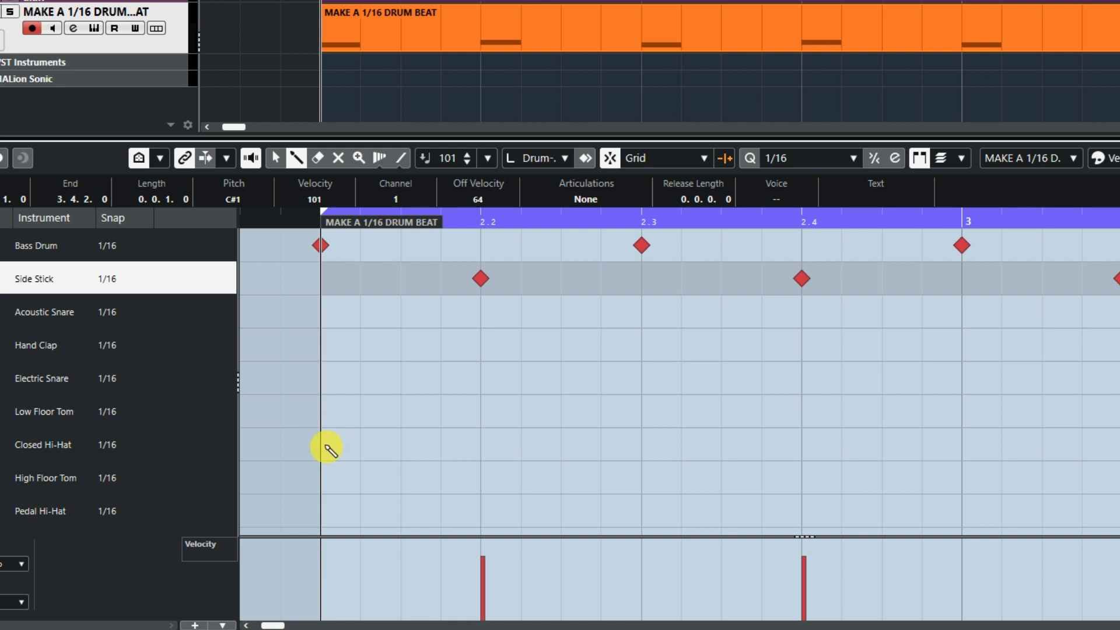
# Step: Fill the Closed Hi-Hat lane with consecutive 1/16 notes across both bars of the part
pyautogui.click(328, 447)
pyautogui.click(368, 448)
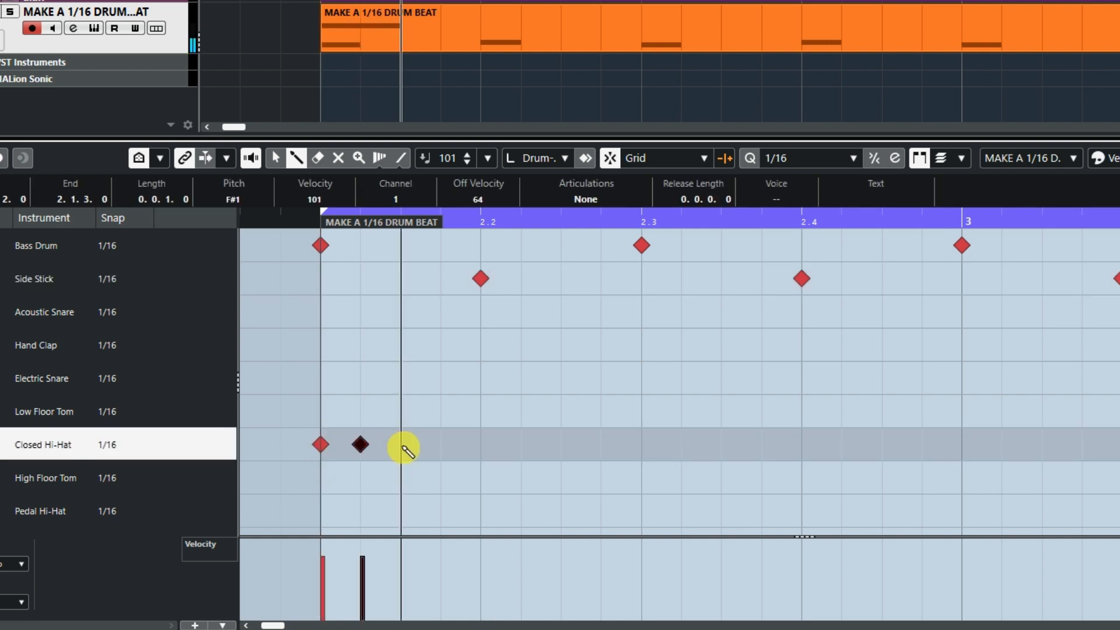
pyautogui.click(406, 448)
pyautogui.click(439, 447)
pyautogui.click(487, 446)
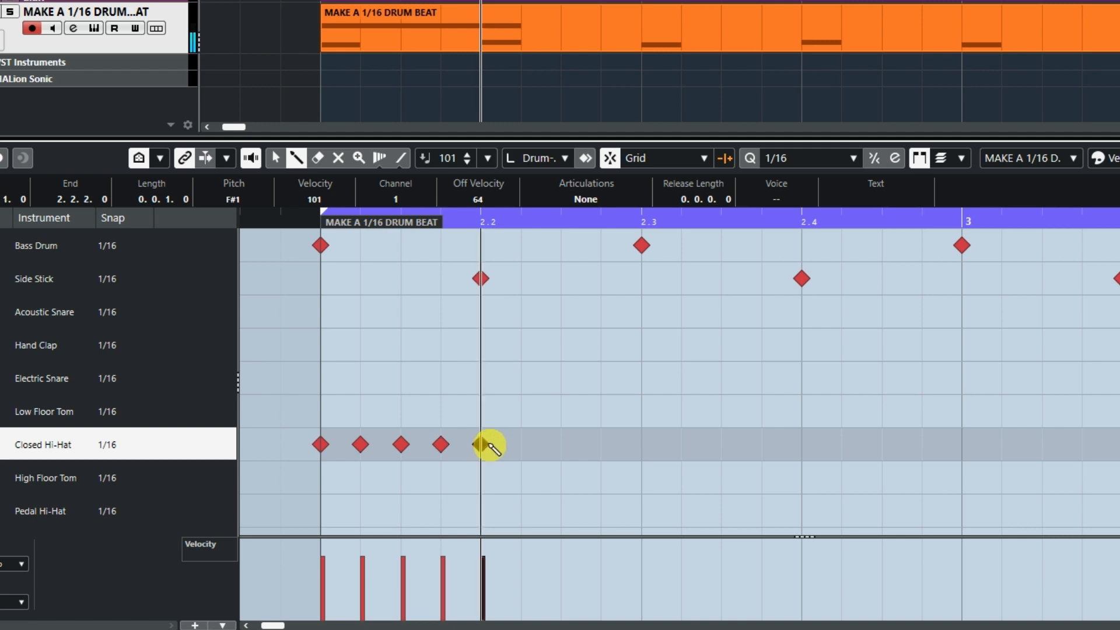
pyautogui.click(526, 446)
pyautogui.click(566, 447)
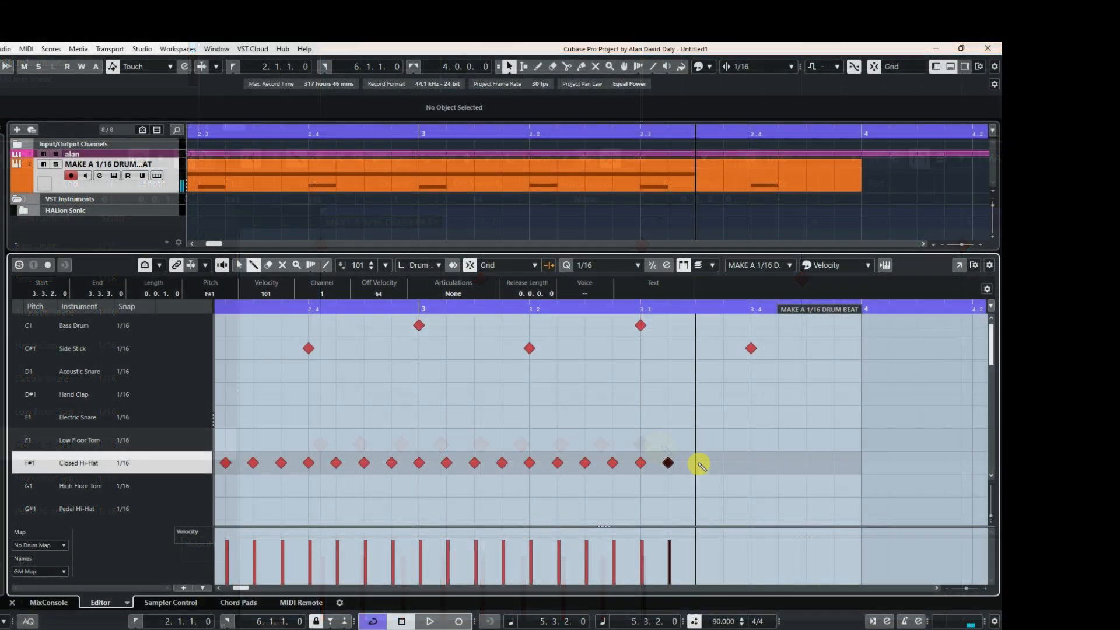
pyautogui.click(695, 462)
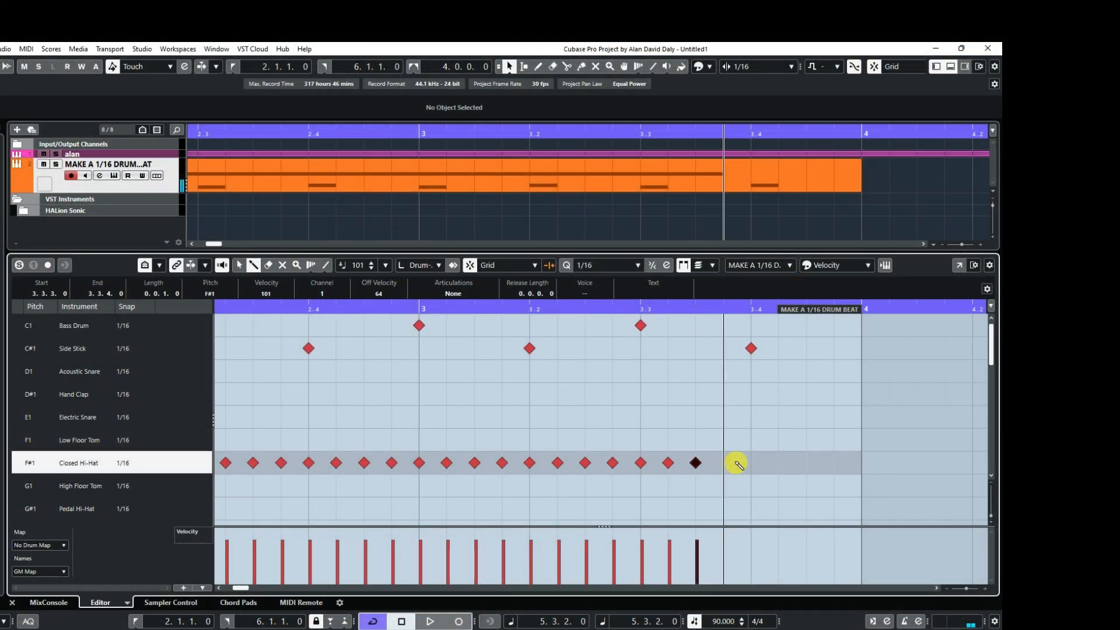
pyautogui.click(751, 462)
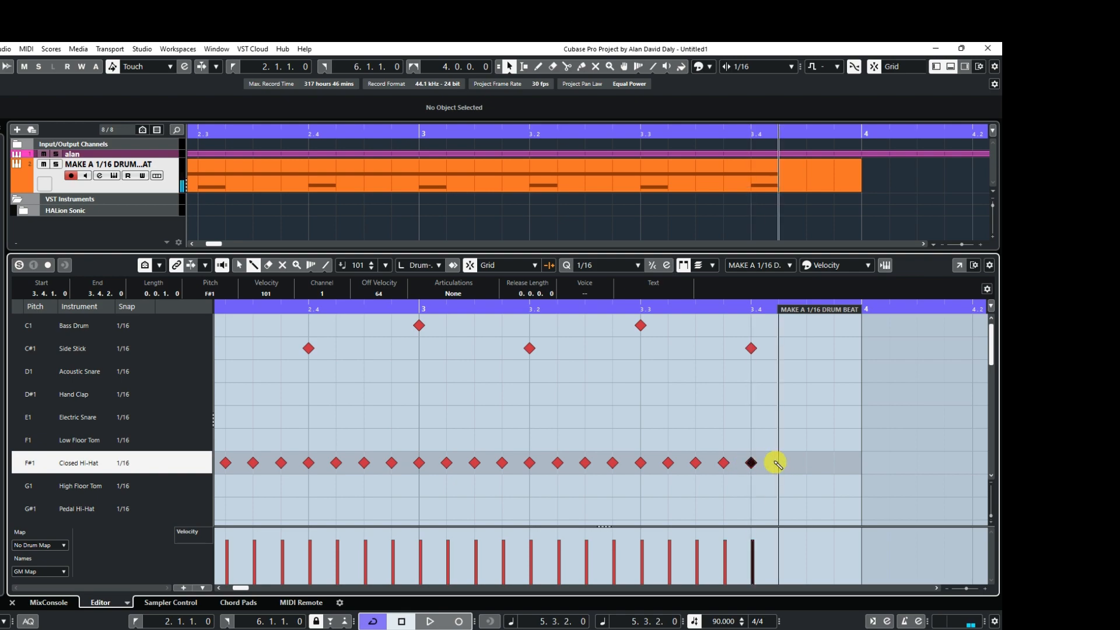
pyautogui.click(779, 462)
pyautogui.click(806, 463)
pyautogui.click(834, 463)
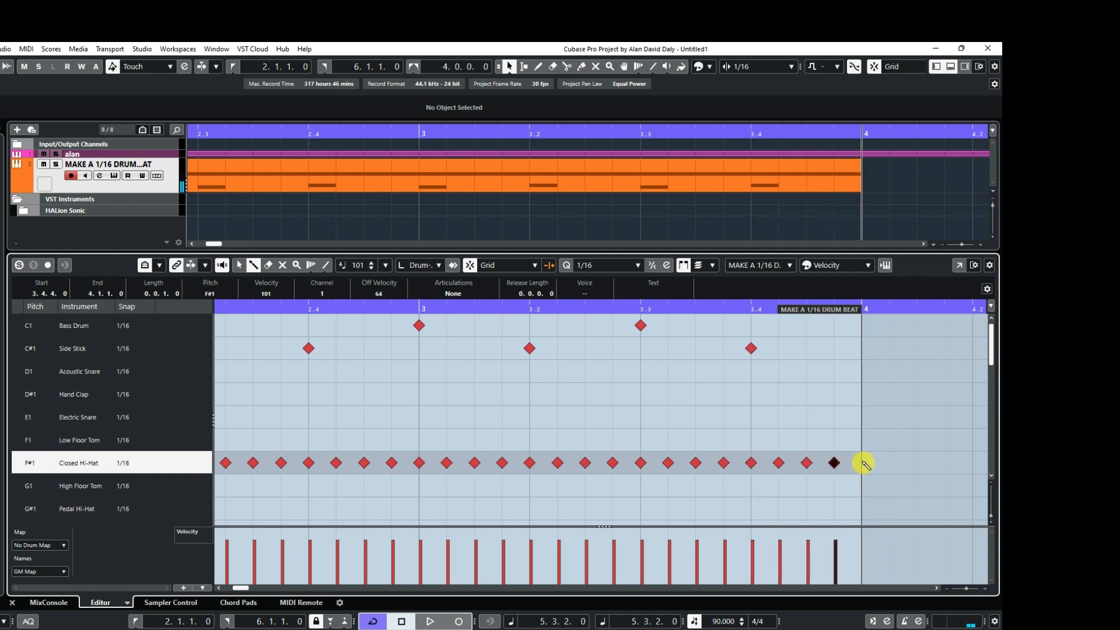
pyautogui.click(861, 462)
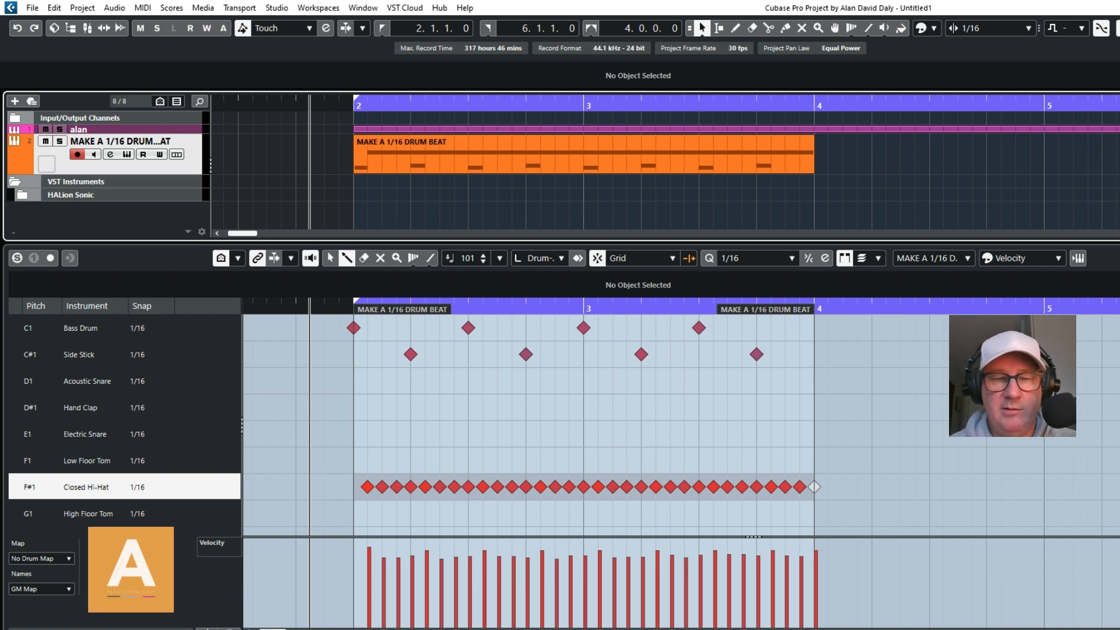
# Step: Play back the beat and add two extra Bass Drum hits at 2.4.2 and 2.4.4
pyautogui.press('space')
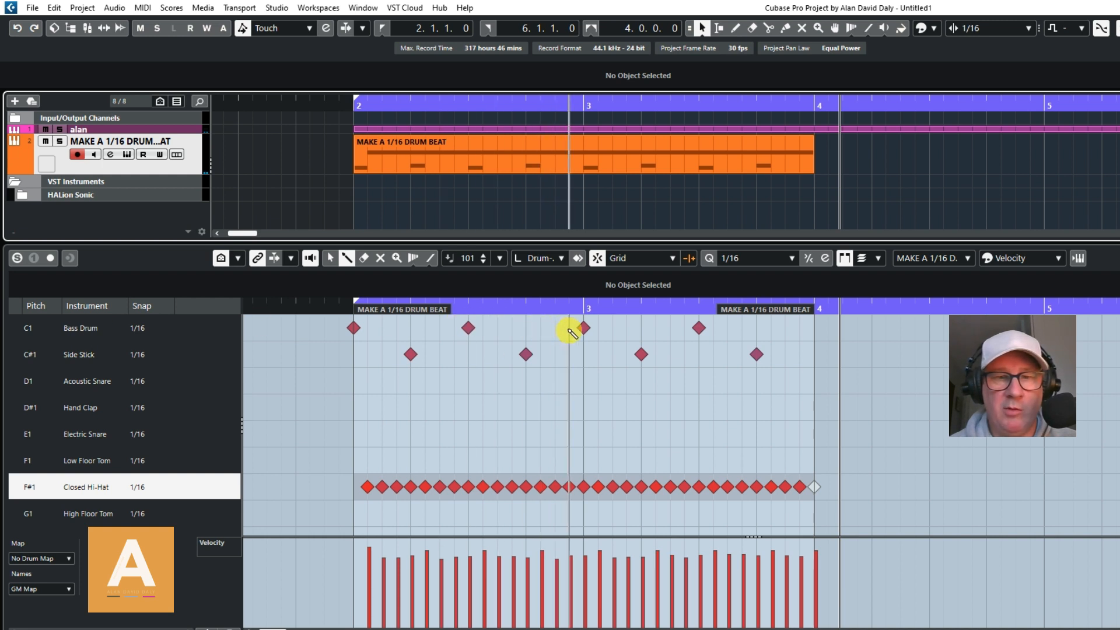
pyautogui.moveTo(559, 303); pyautogui.dragTo(559, 309)
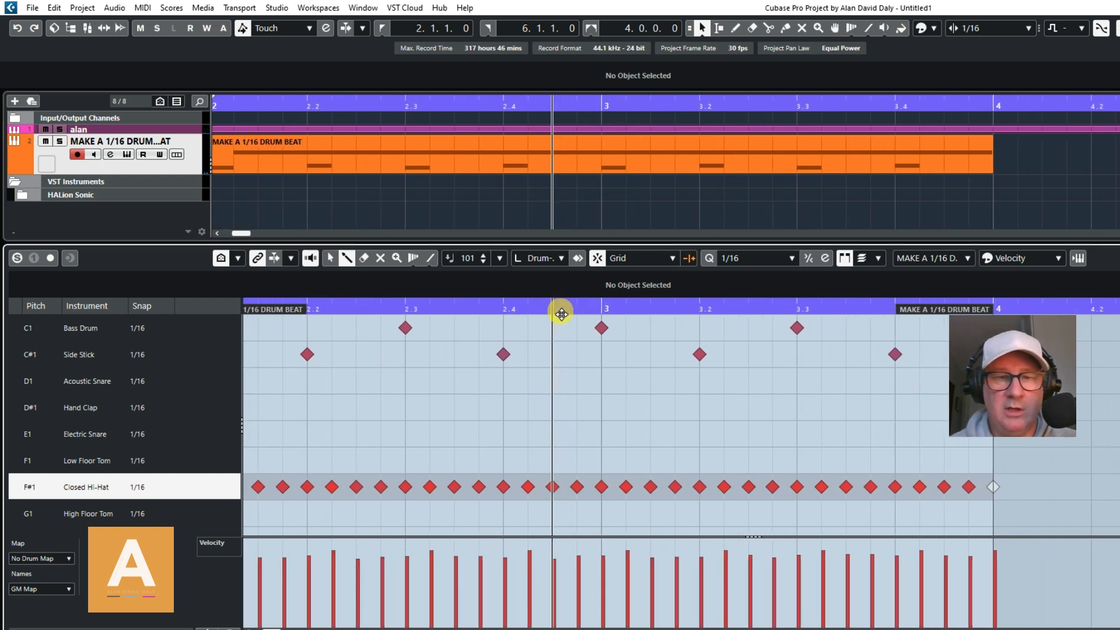
pyautogui.click(577, 330)
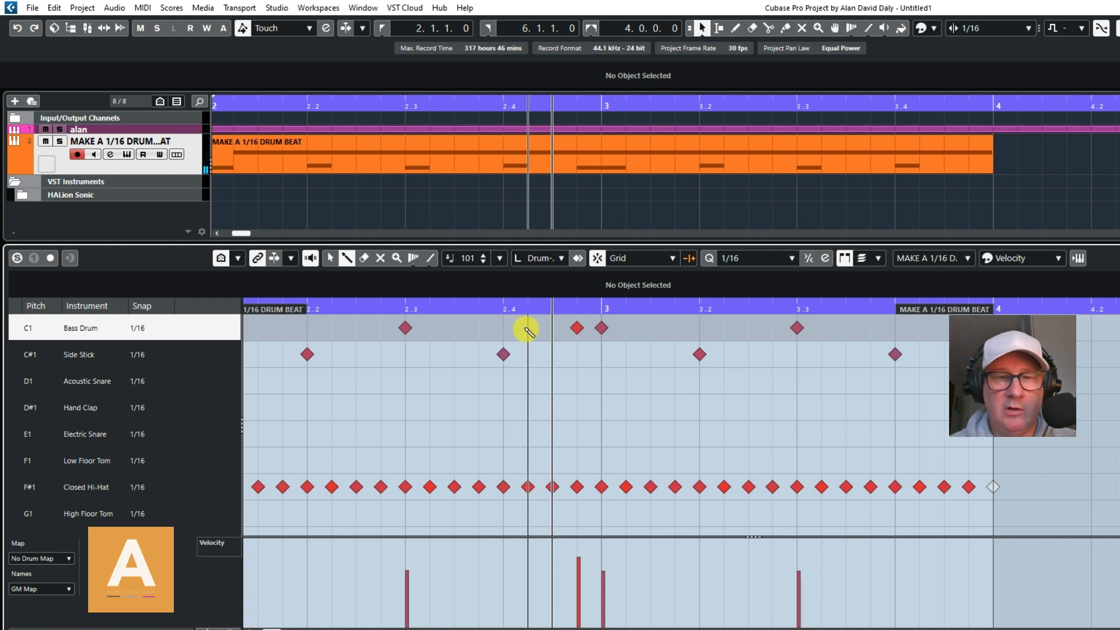
pyautogui.click(528, 328)
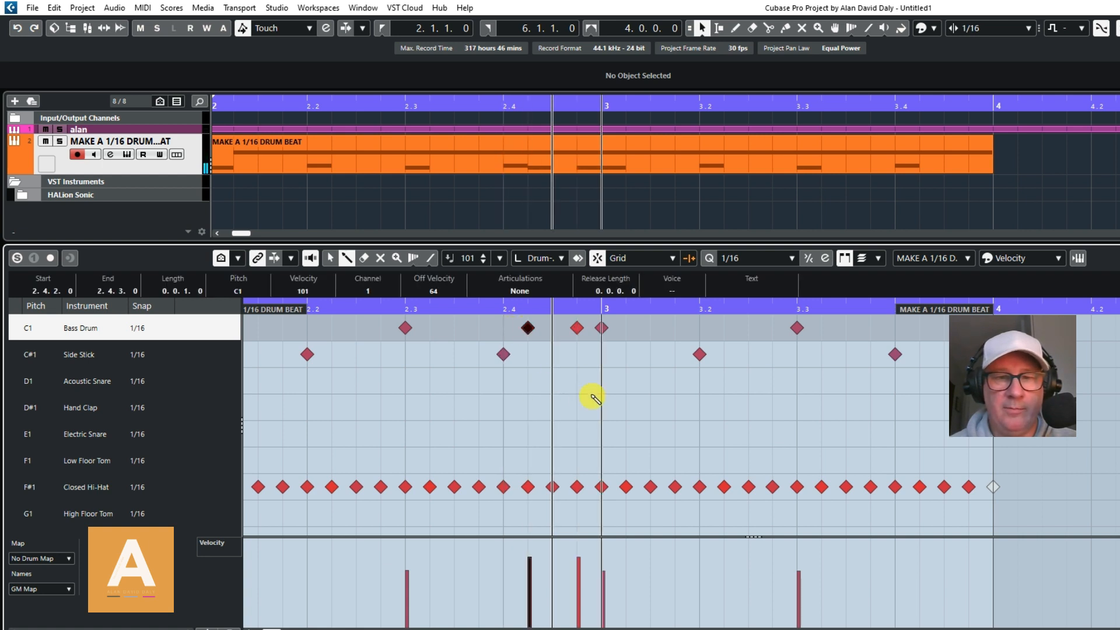
# Step: Copy the two-bar drum part to bars 4 and 5 and glue both parts into one continuous part
pyautogui.moveTo(606, 303); pyautogui.dragTo(605, 295)
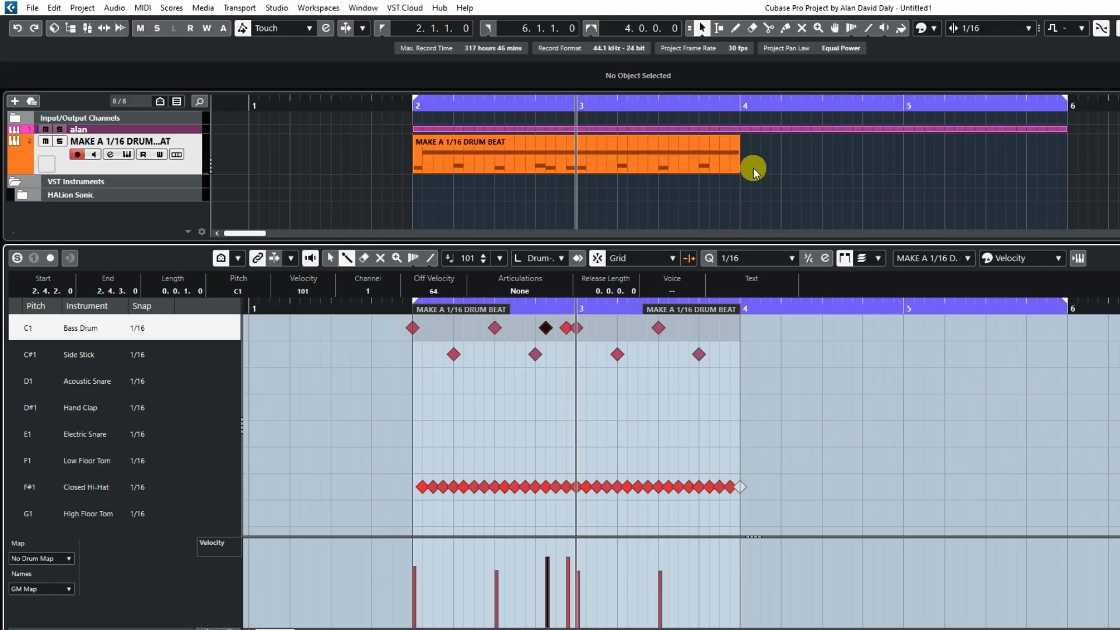
pyautogui.moveTo(742, 158); pyautogui.dragTo(815, 200)
pyautogui.click(815, 200)
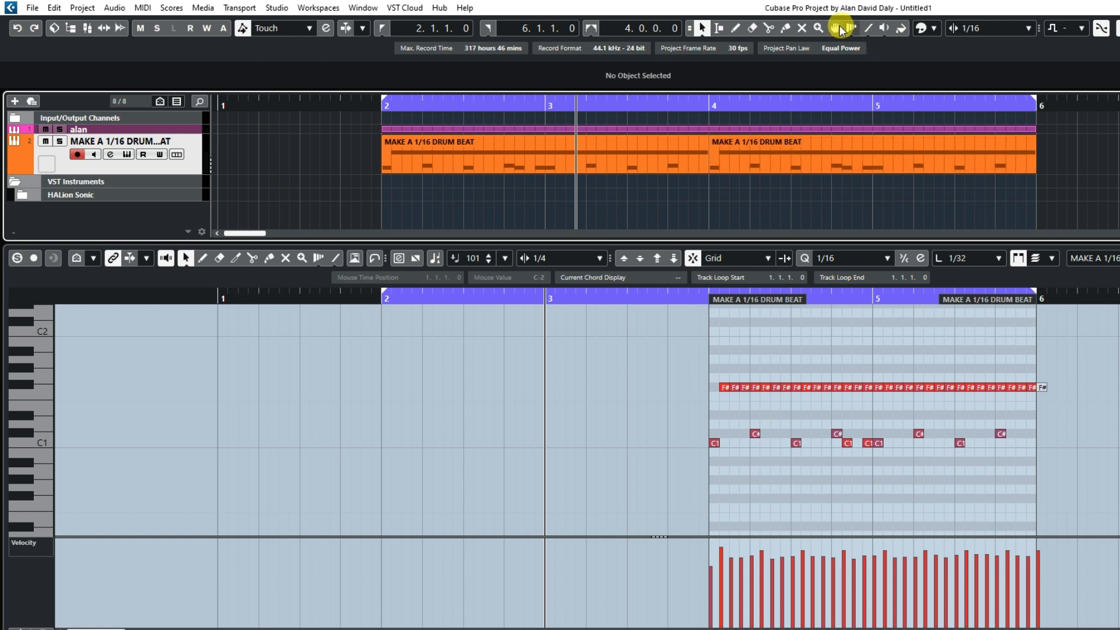
pyautogui.click(680, 165)
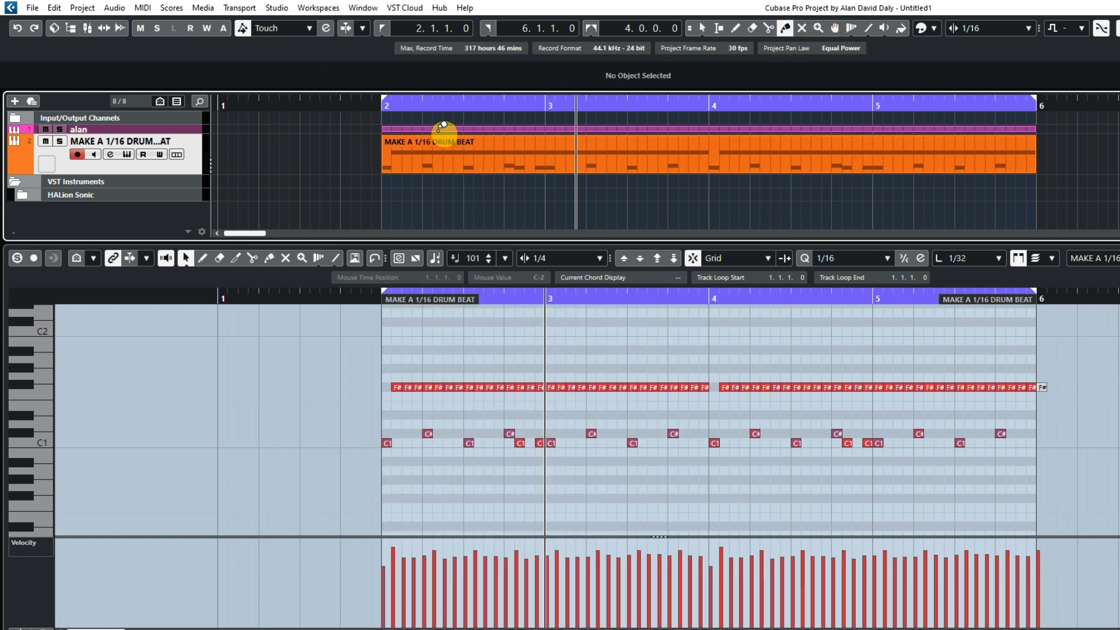
# Step: Play back the glued four-bar drum part from just before bar 2
pyautogui.moveTo(366, 298); pyautogui.dragTo(367, 308)
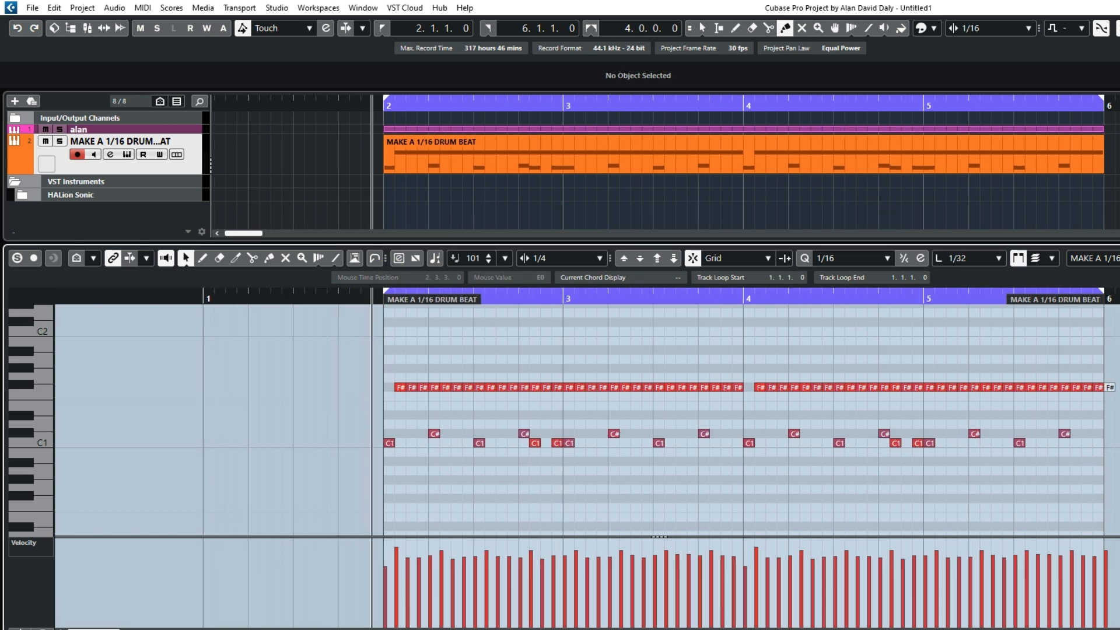
pyautogui.press('space')
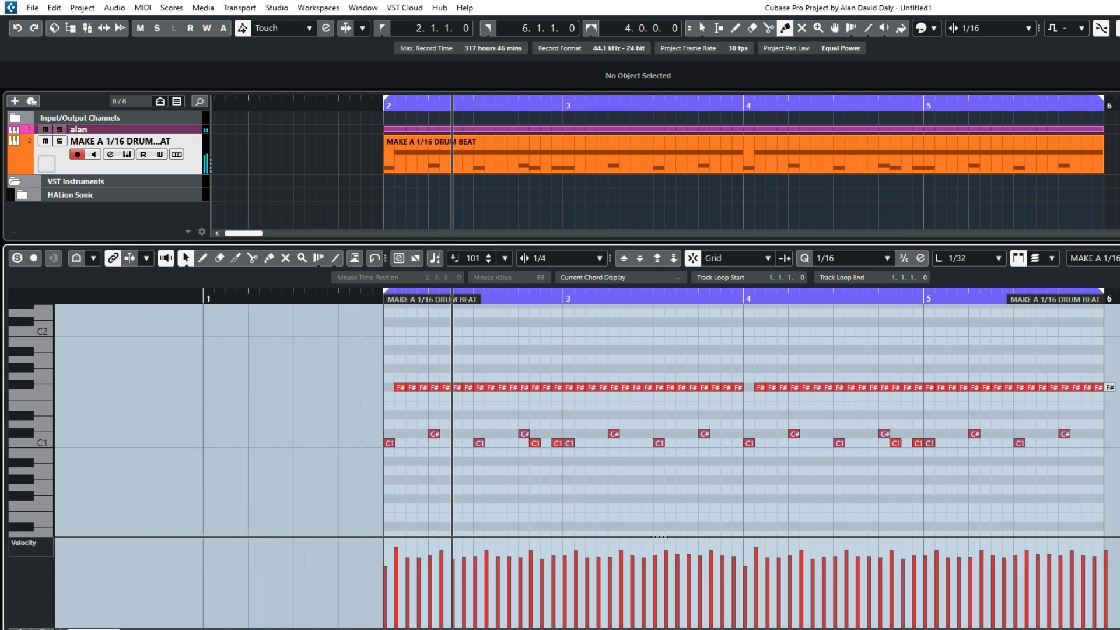
# Step: Switch the four-bar drum part's view from the Key Editor to the Drum Editor
pyautogui.click(143, 629)
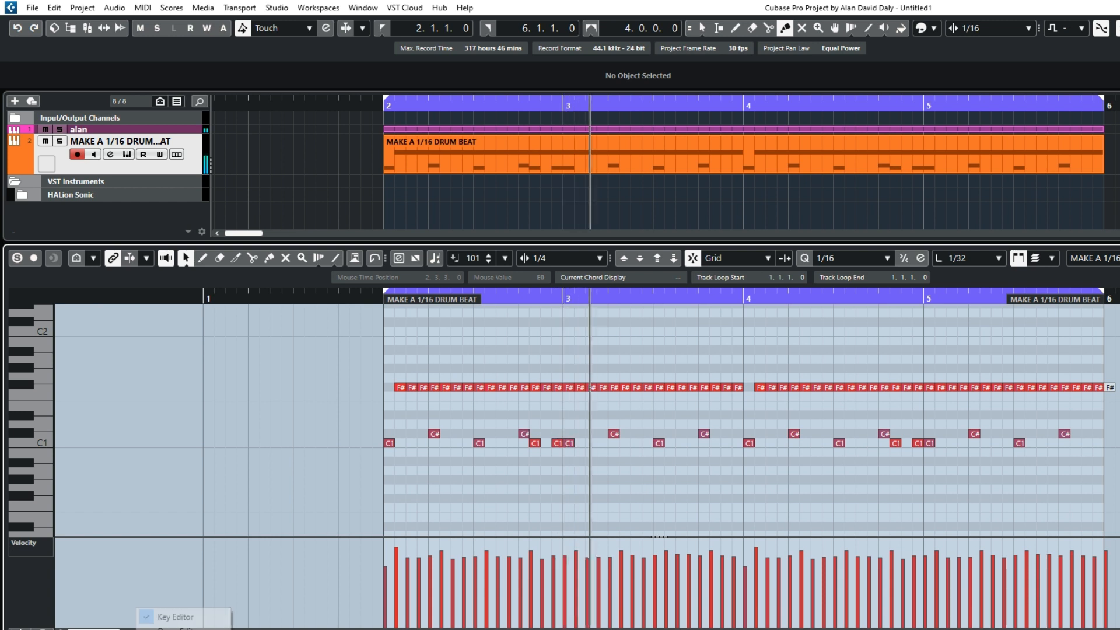
pyautogui.click(175, 628)
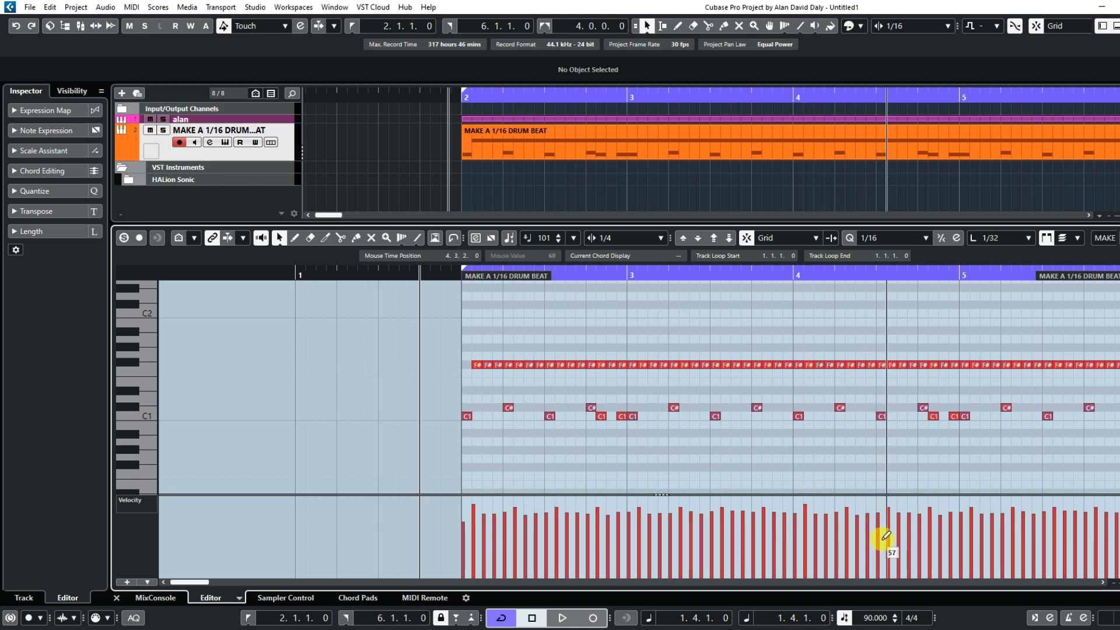
pyautogui.click(239, 598)
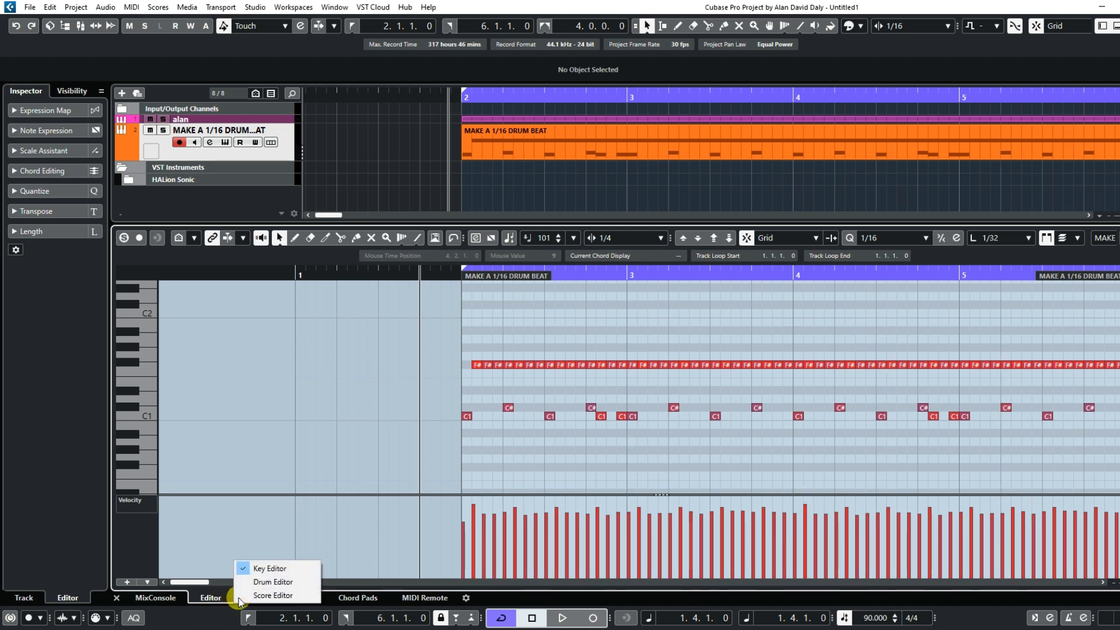
pyautogui.click(265, 583)
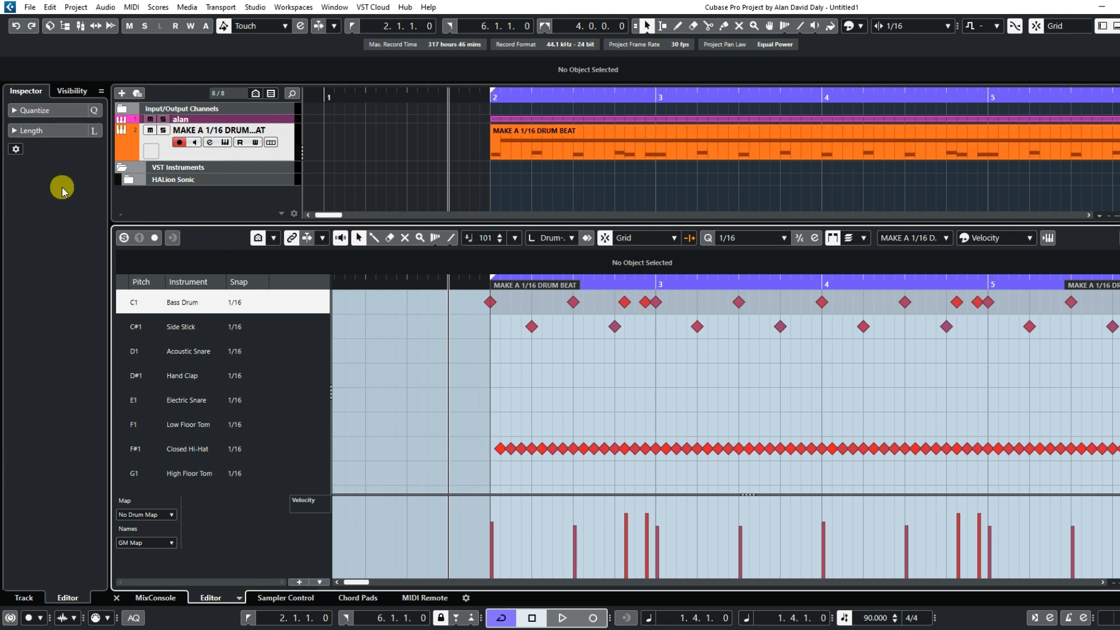
# Step: Open the drum part in the Key Editor and raise its Quantize Swing to 100 % during playback with Auto Apply Quantize on
pyautogui.doubleClick(694, 145)
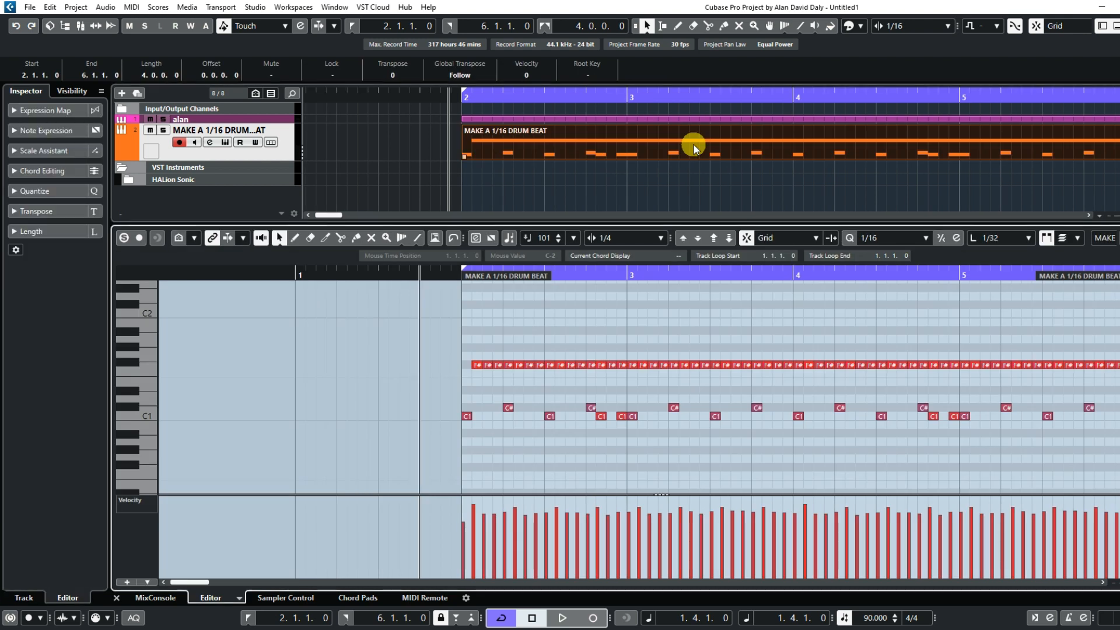
pyautogui.click(20, 191)
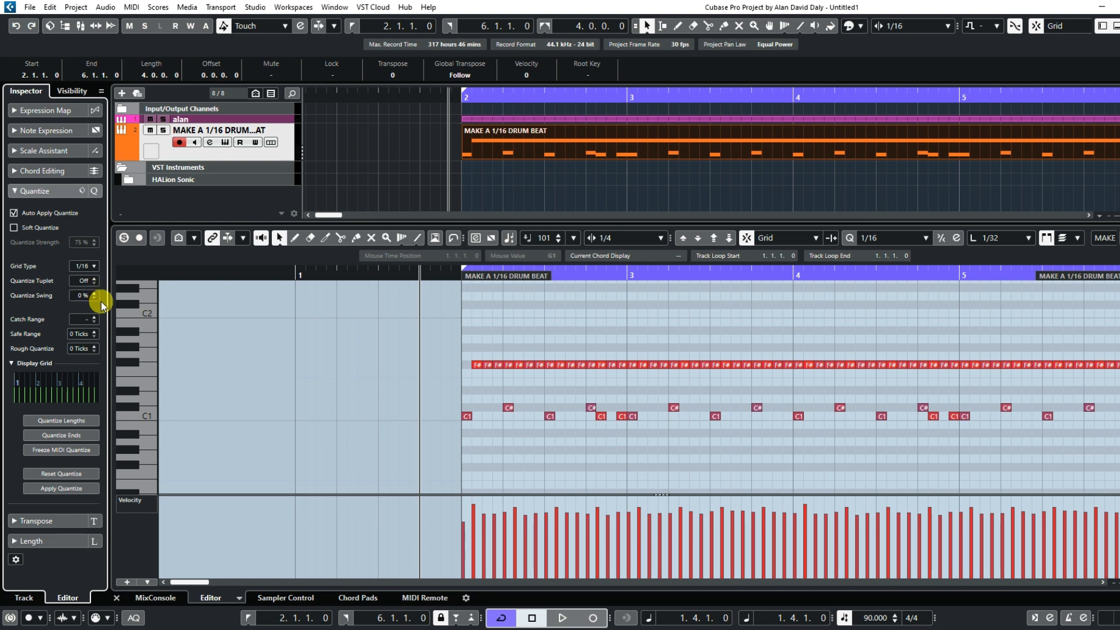
pyautogui.click(564, 618)
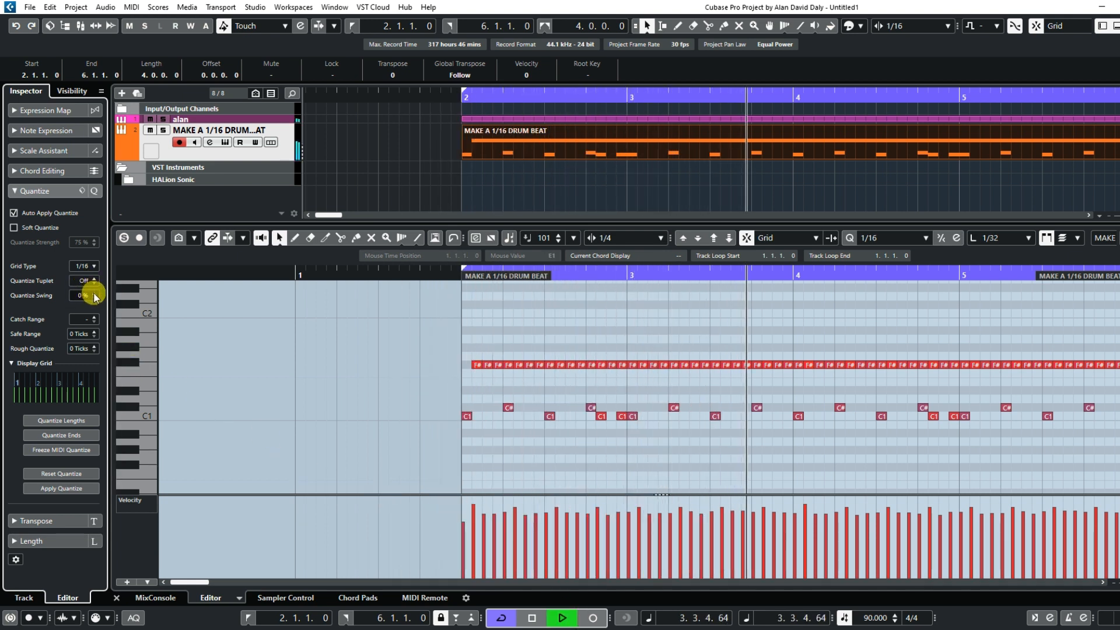
pyautogui.moveTo(96, 296); pyautogui.dragTo(113, 177)
pyautogui.moveTo(113, 182); pyautogui.dragTo(111, 175)
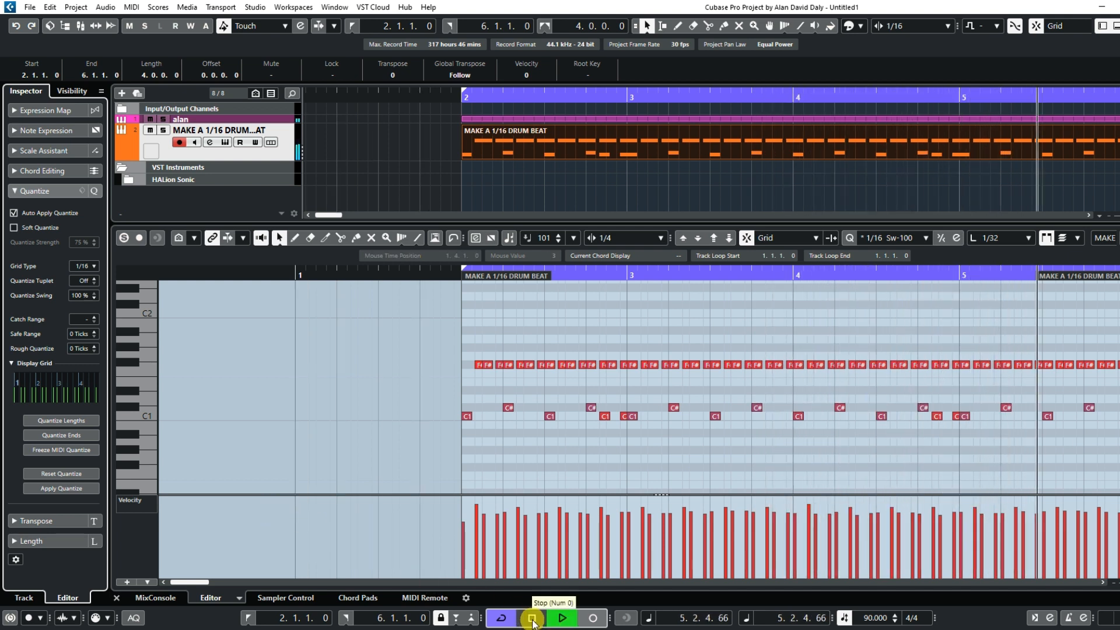
pyautogui.click(532, 622)
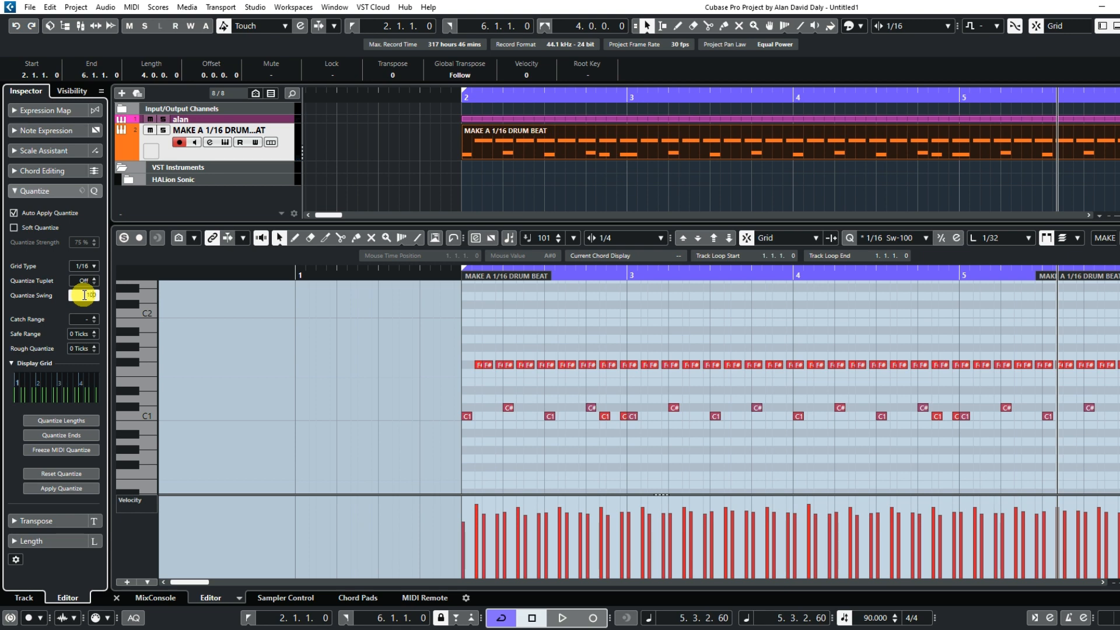
# Step: Set Quantize Swing to 0 %, play back the straight beat, and return the playhead to just before bar 2
pyautogui.press('Return')
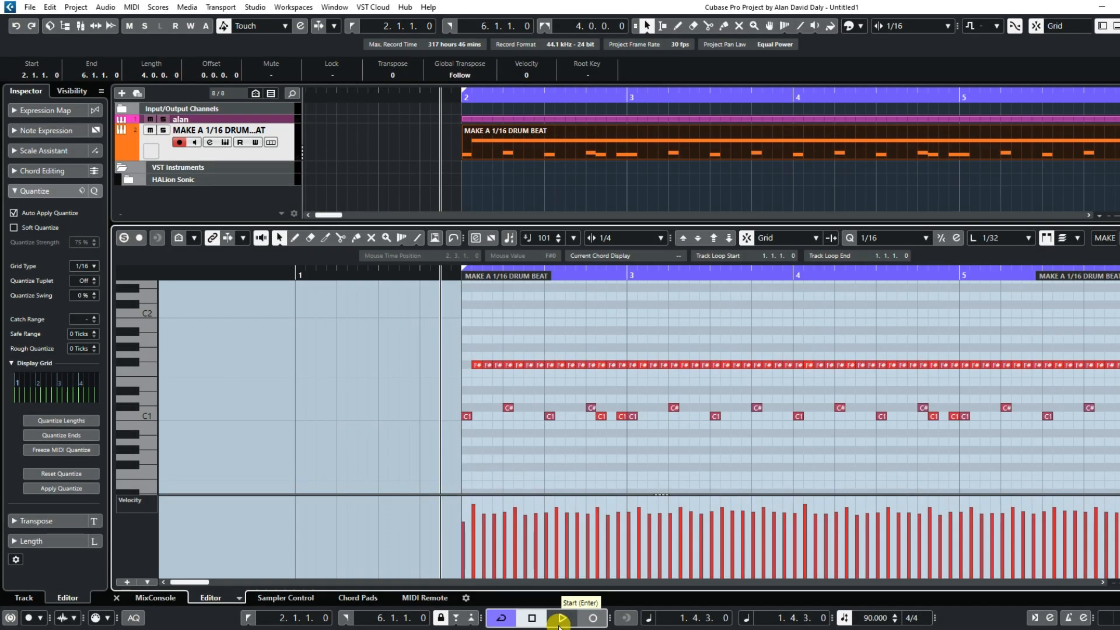
pyautogui.click(562, 619)
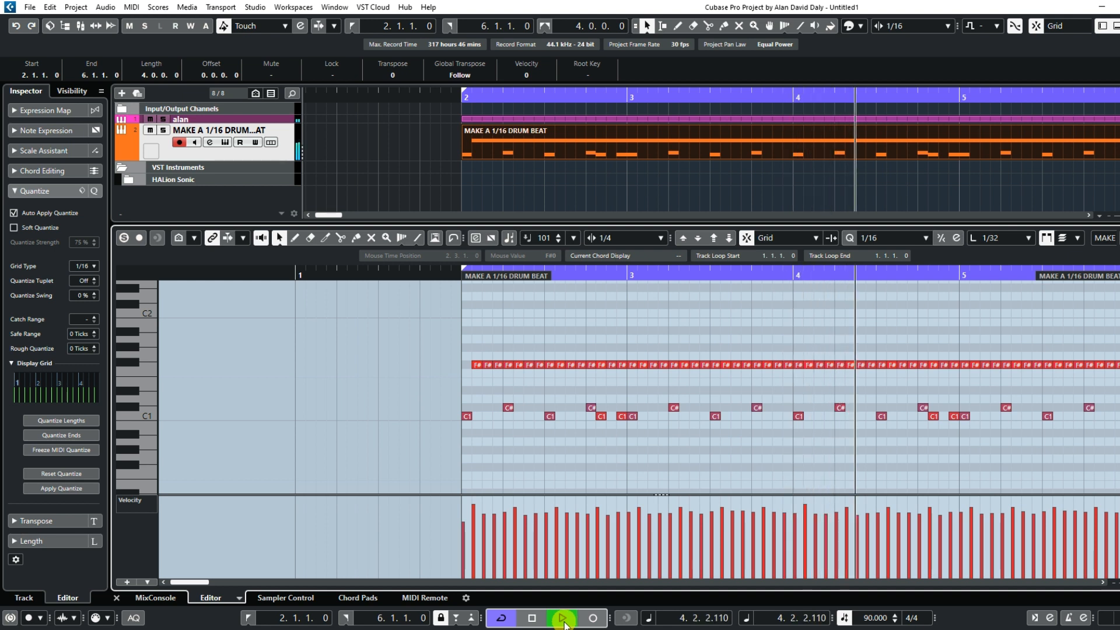
pyautogui.click(535, 621)
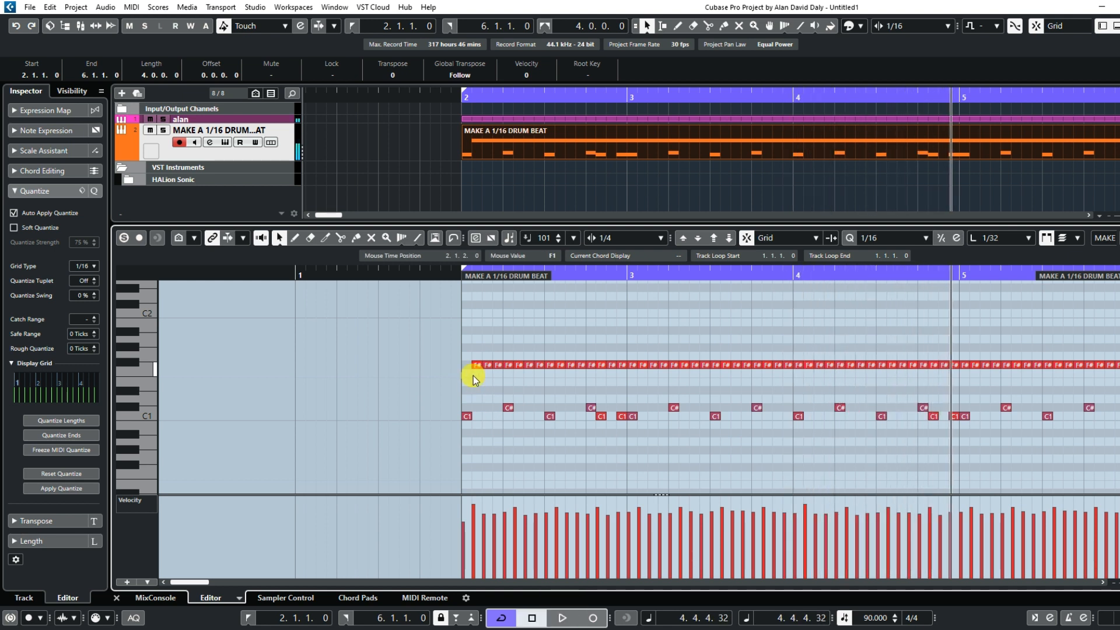
pyautogui.click(440, 276)
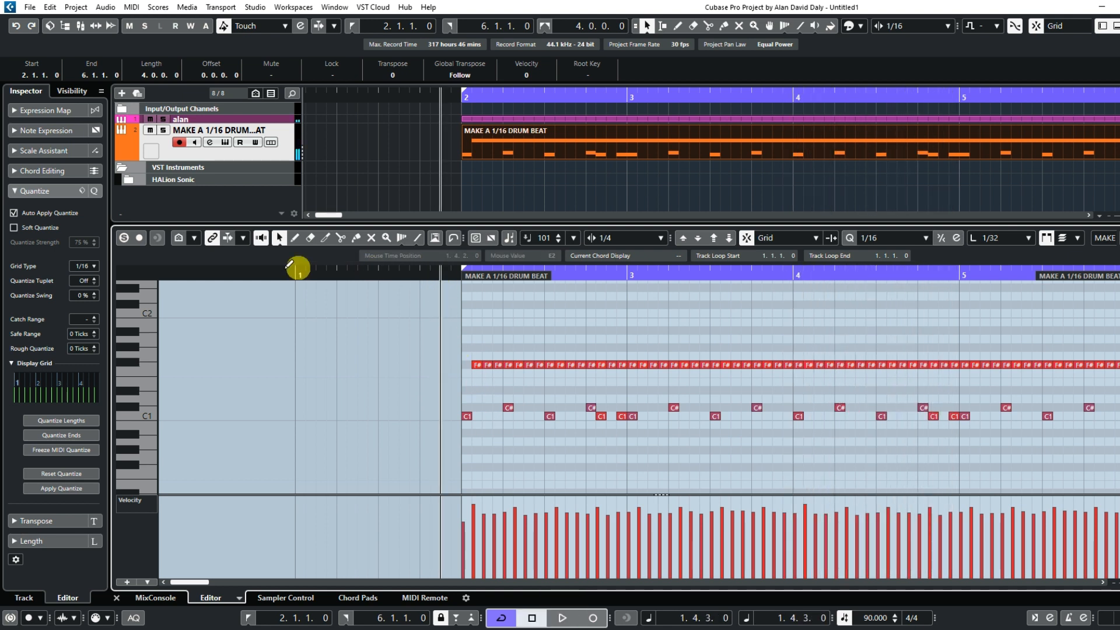
# Step: Set Quantize Swing to 100 % and play back the swung beat from just before bar 2
pyautogui.doubleClick(80, 295)
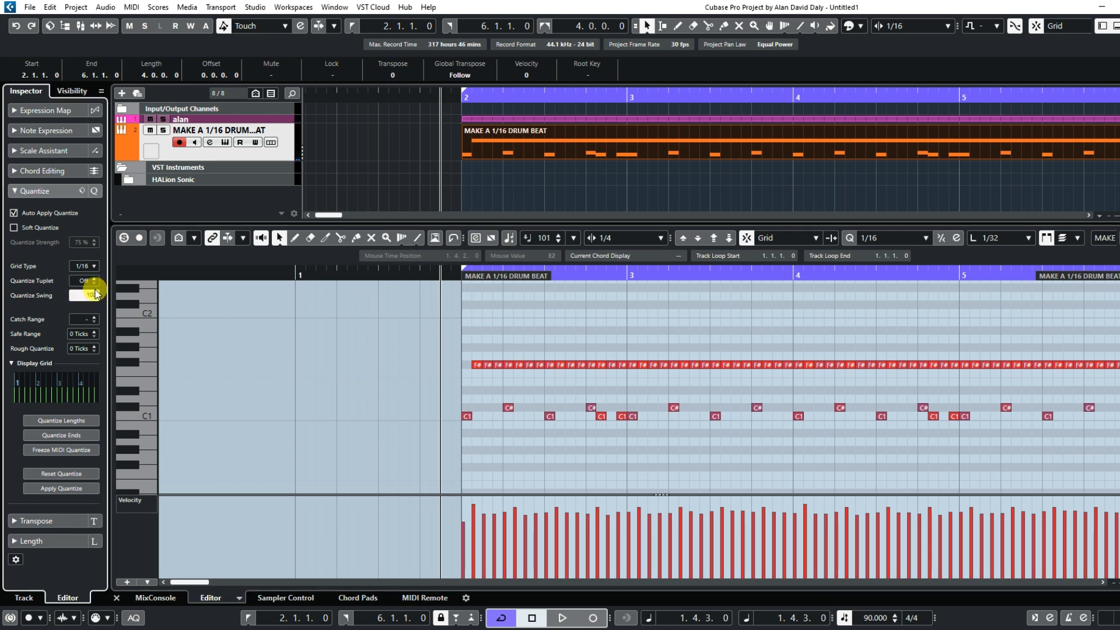
pyautogui.write('100')
pyautogui.press('Return')
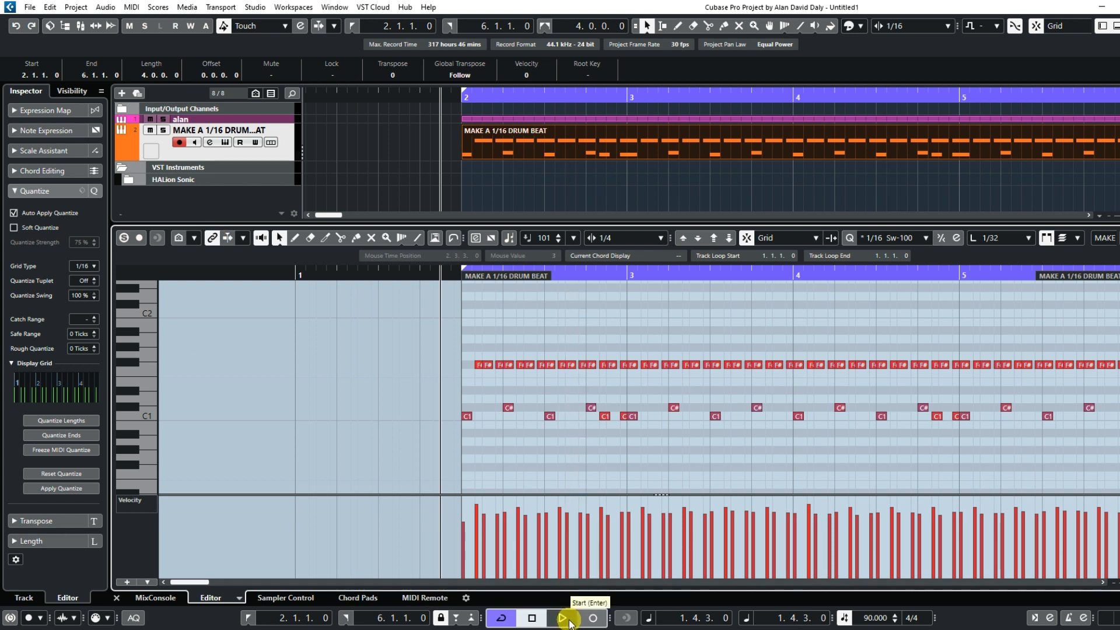
pyautogui.click(566, 621)
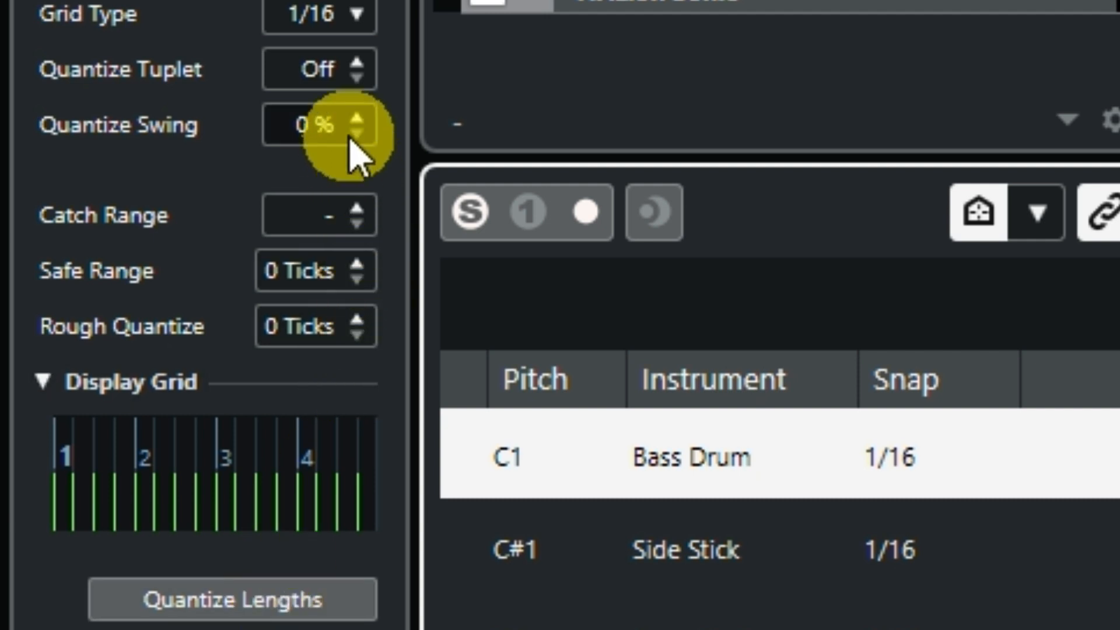
# Step: Raise Quantize Swing to 100 % for the drum part in the Drum Editor during playback, and stop the transport
pyautogui.click(356, 116)
pyautogui.moveTo(362, 128); pyautogui.dragTo(379, 0)
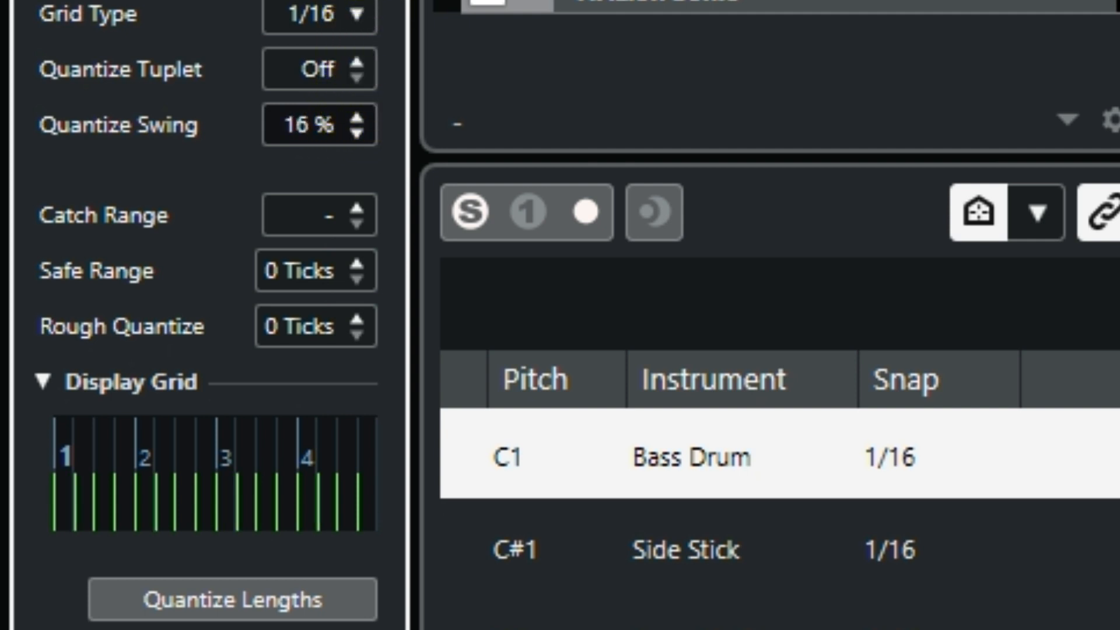
pyautogui.moveTo(379, 0); pyautogui.dragTo(379, 0)
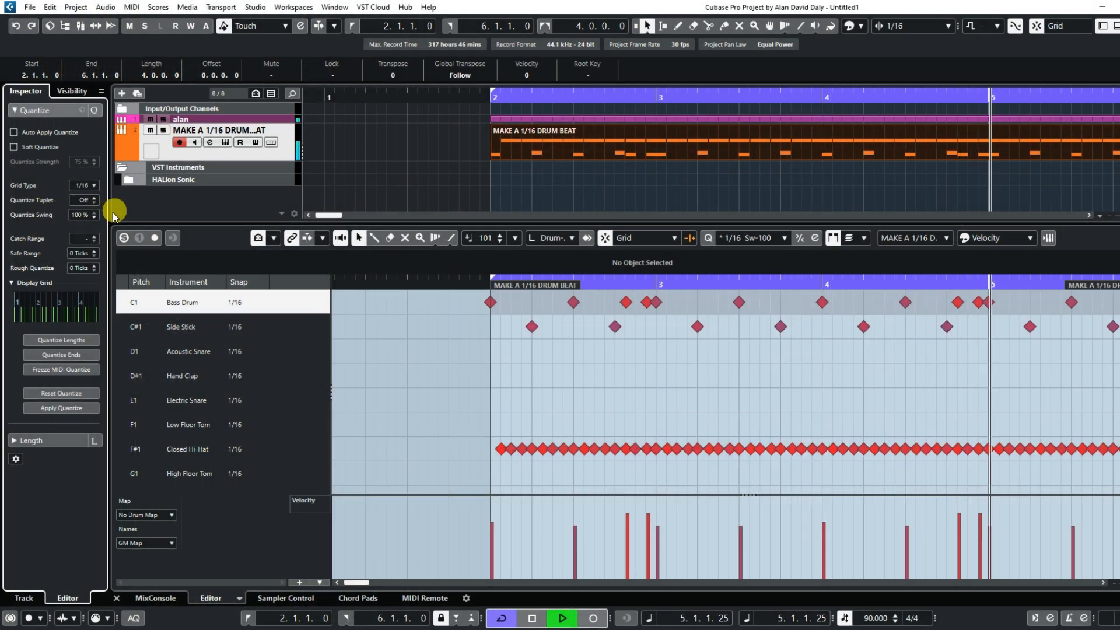
pyautogui.click(532, 618)
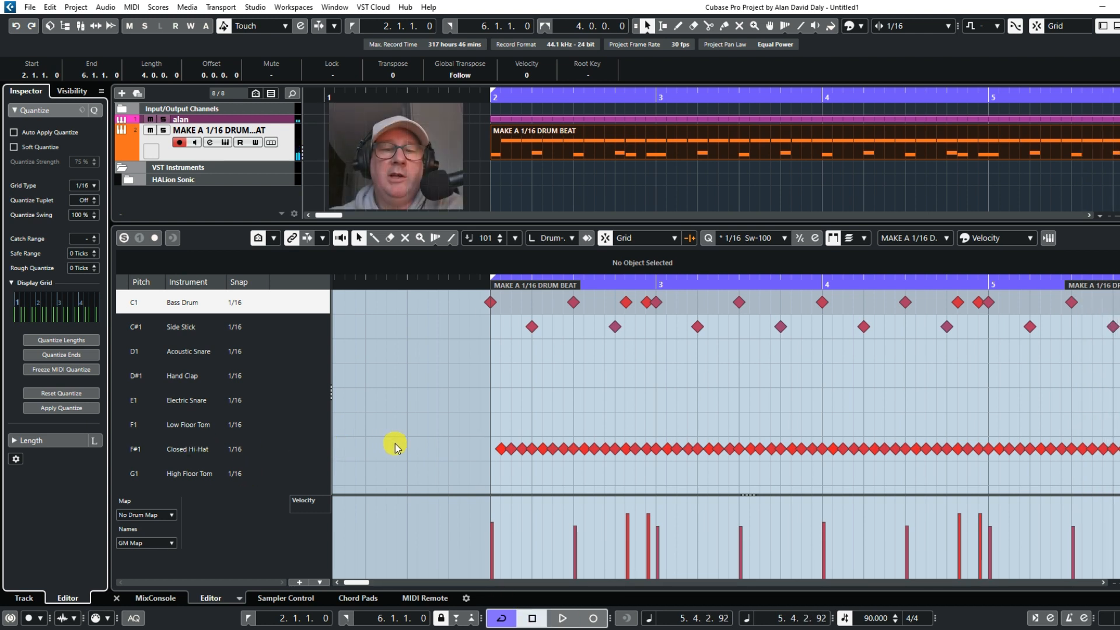